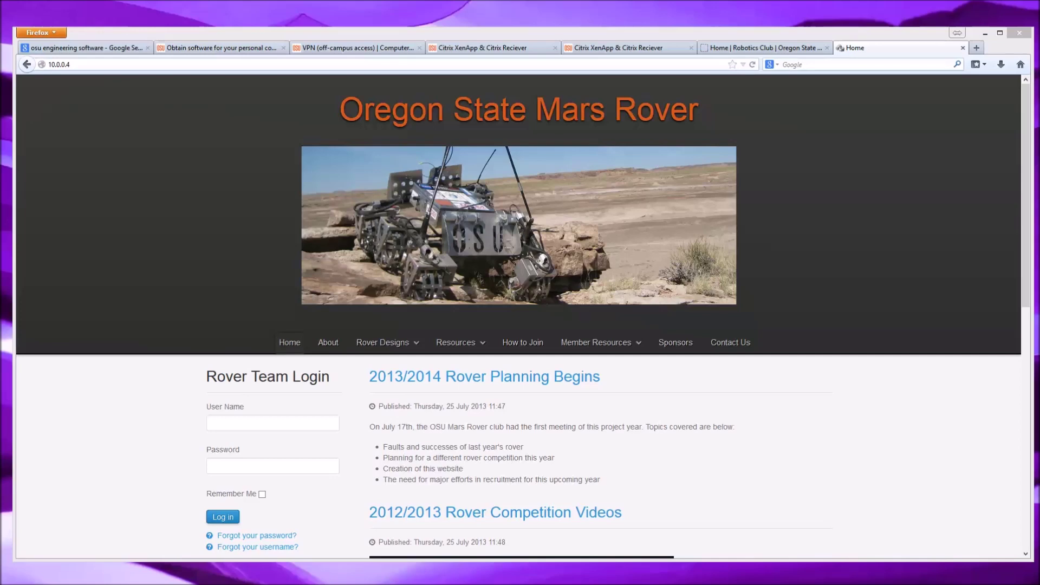
Step: Switch to the 'Home | Robotics Club | Oregon State' tab in Firefox
click(746, 49)
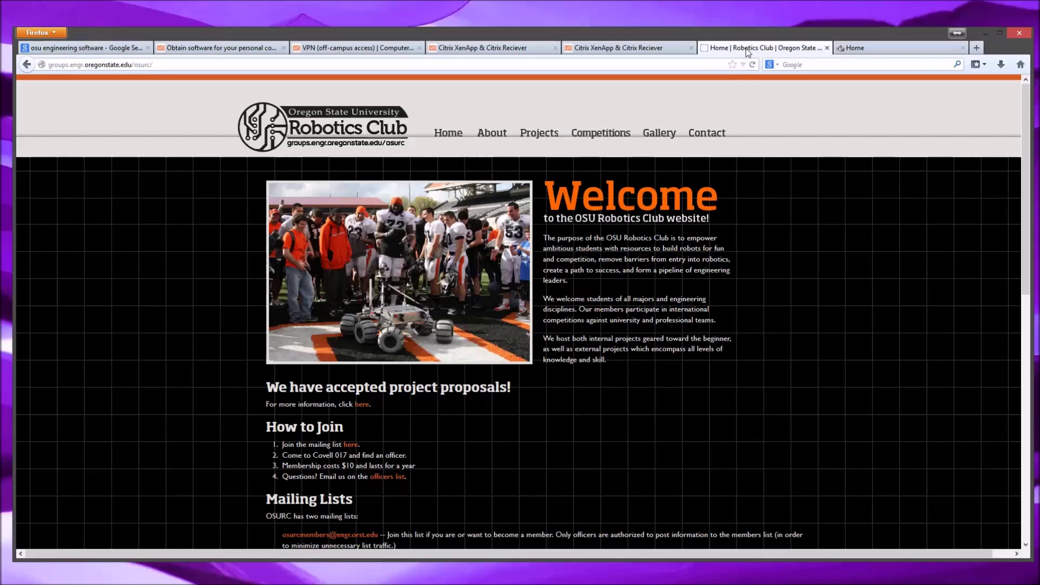
Step: Close the Robotics Club, Mars Rover and Google search results tabs
middle_click(746, 50)
middle_click(746, 50)
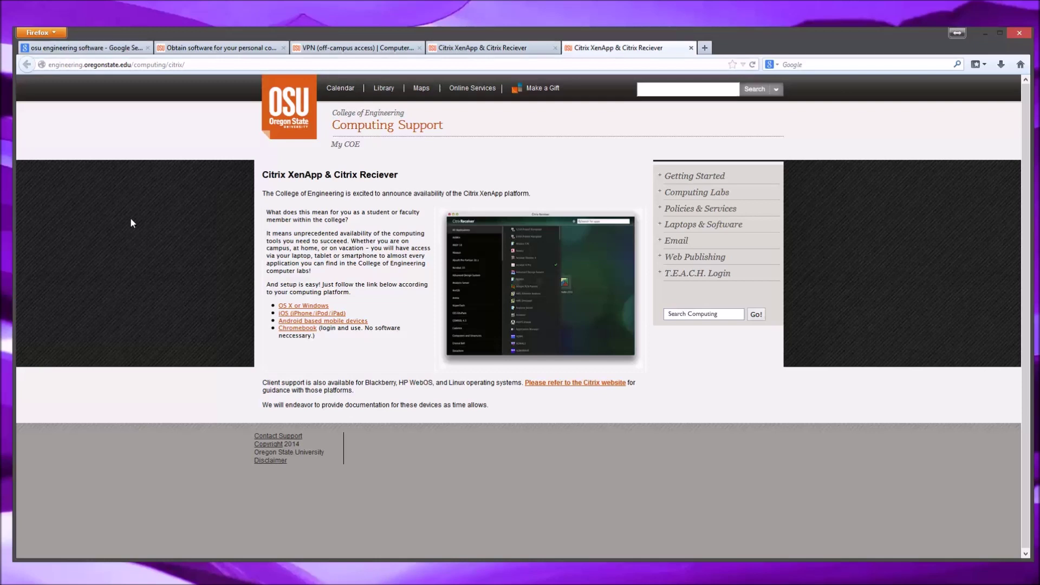
click(95, 48)
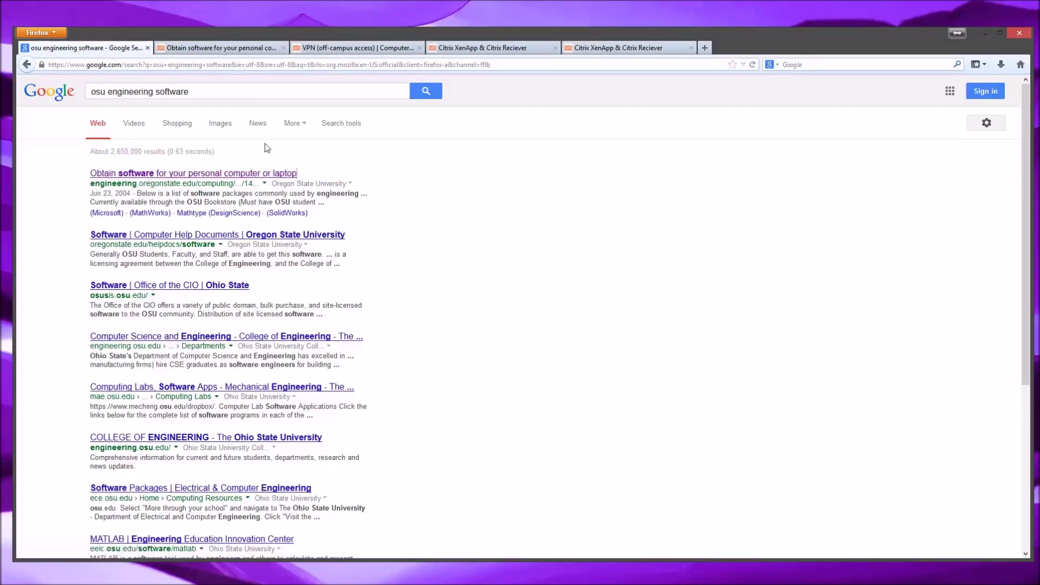
middle_click(119, 51)
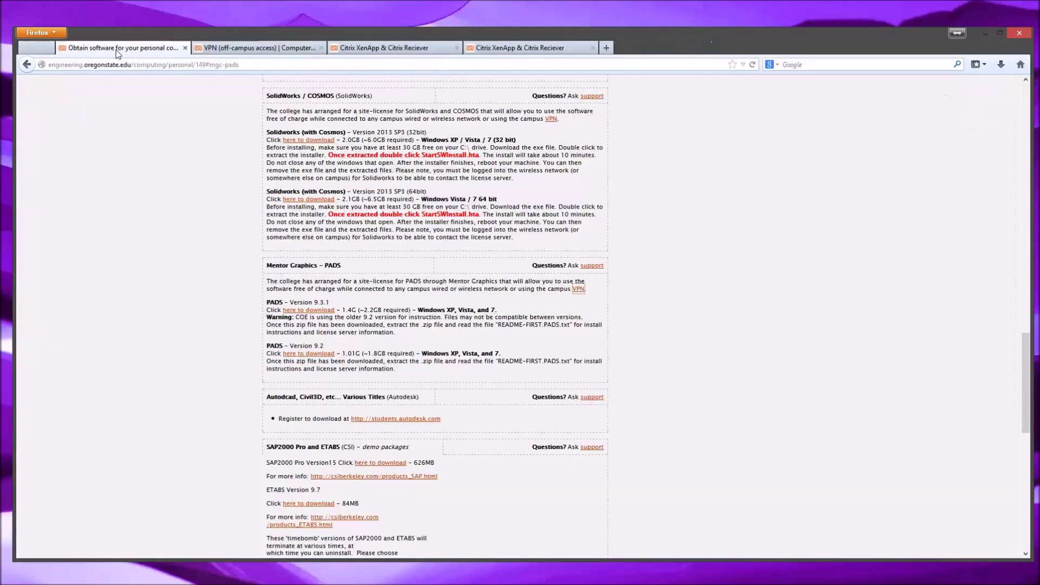
Step: Jump to the Mentor Graphics PADS download section, then close the engineering software page
scroll(183, 219, up, 7)
scroll(187, 203, up, 10)
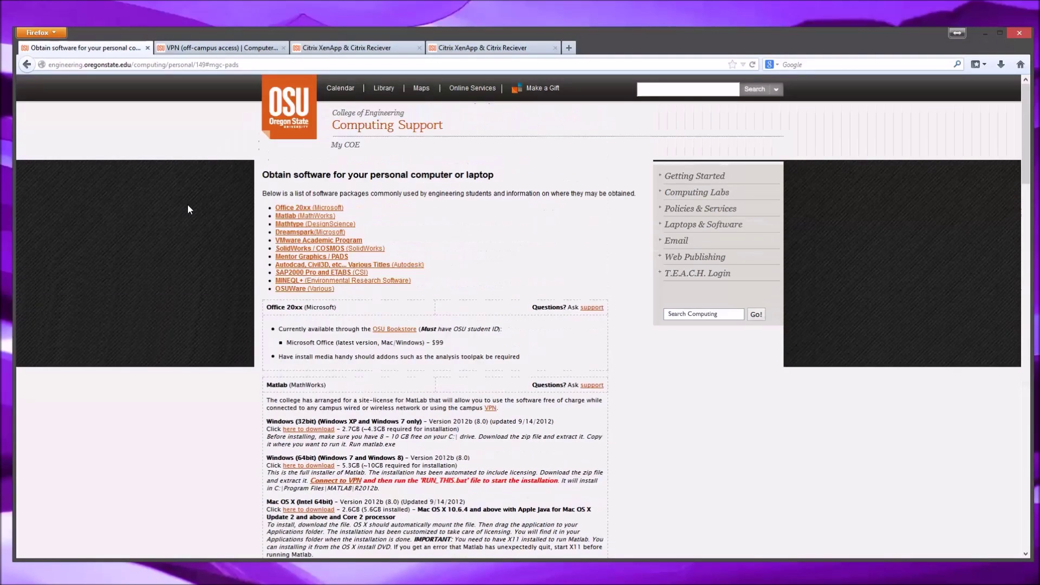
scroll(206, 226, down, 2)
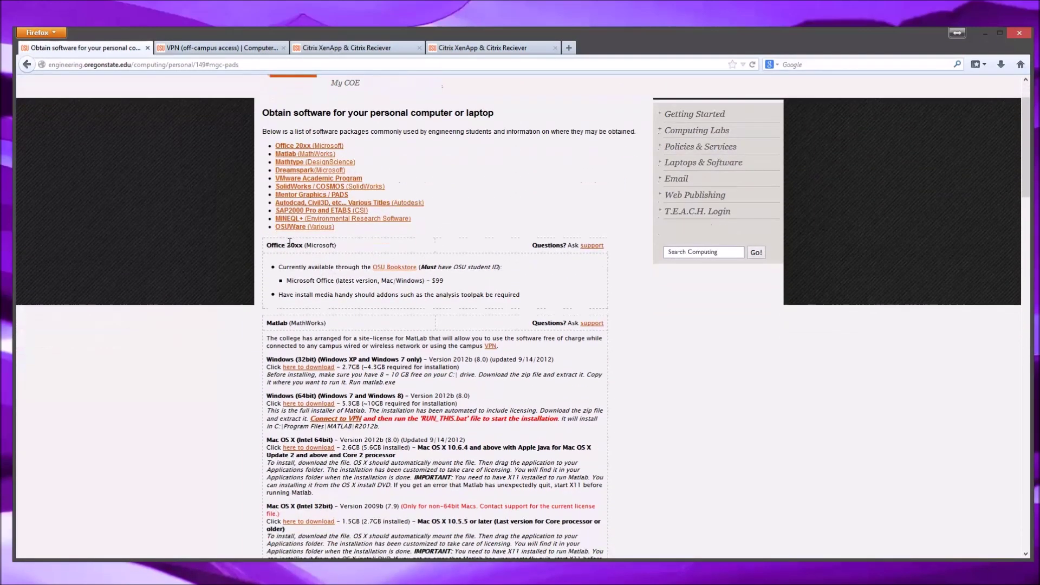
click(315, 211)
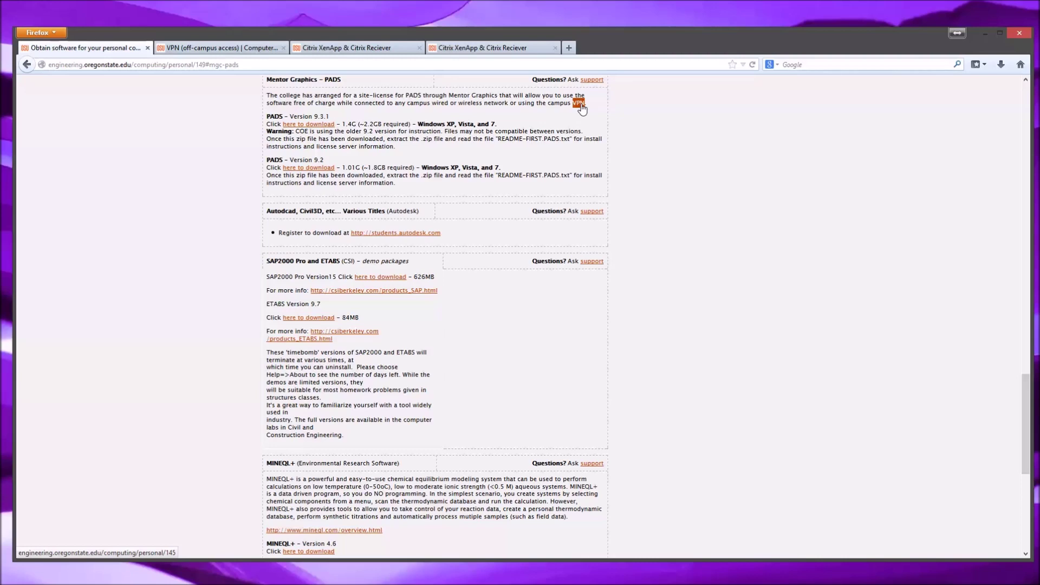
click(147, 48)
Step: Close the VPN (off-campus access) help tab, leaving the Citrix XenApp page showing
scroll(265, 201, down, 3)
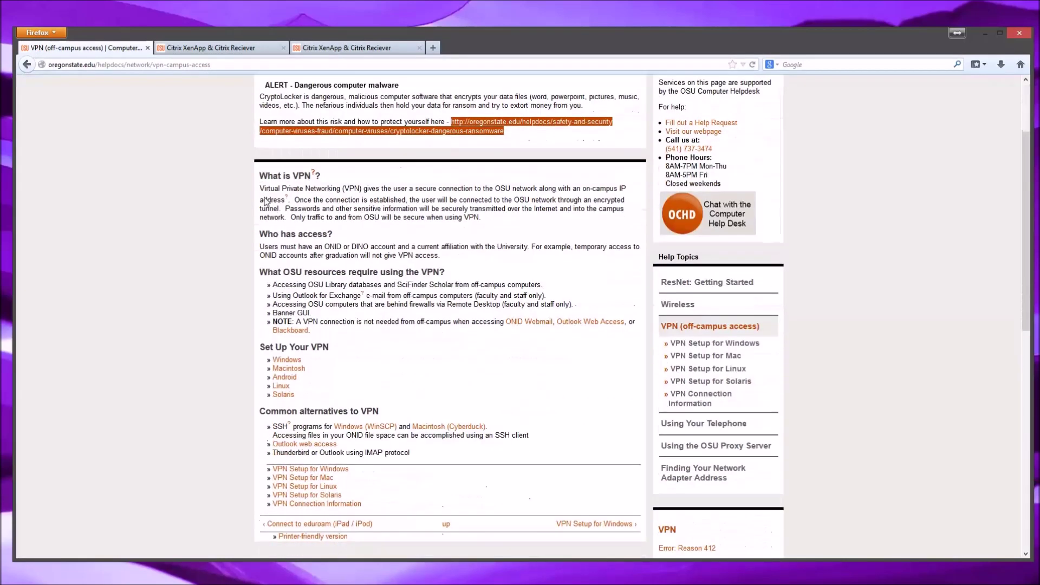
scroll(266, 202, down, 3)
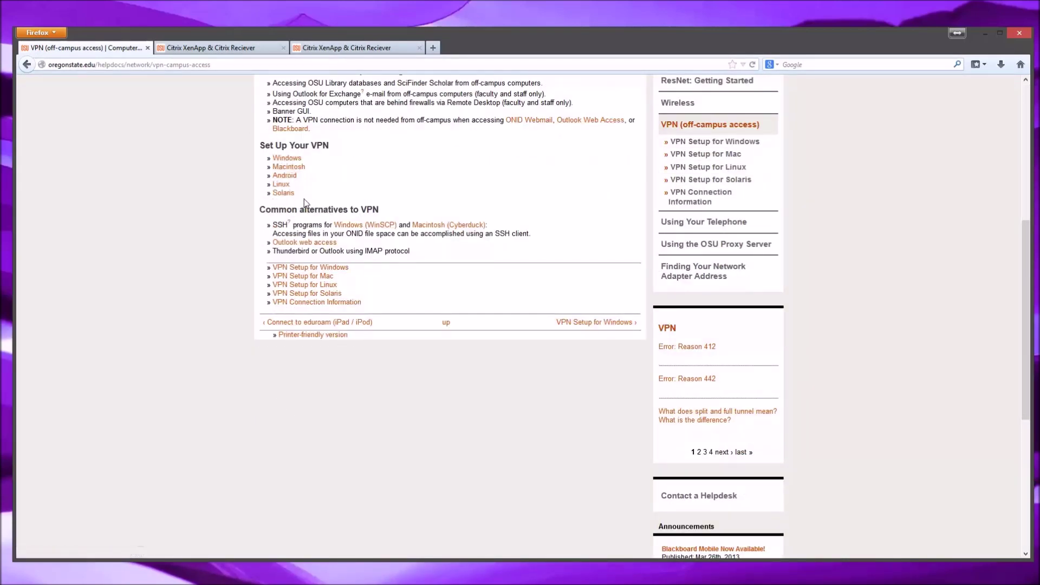
scroll(304, 199, up, 5)
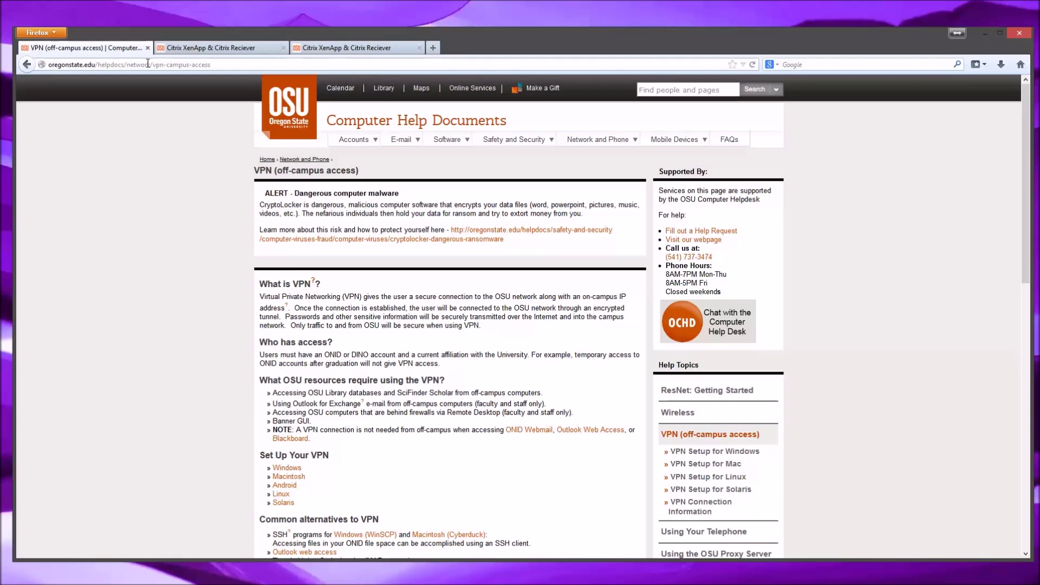
click(147, 48)
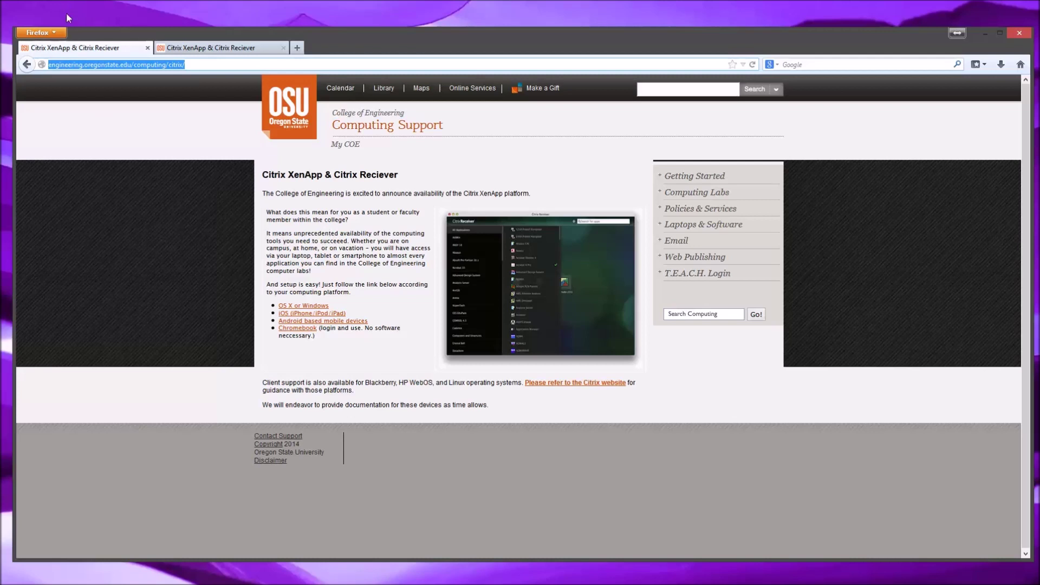
Step: Close the duplicate Citrix tab and search the web for 'mentor pads'
middle_click(91, 48)
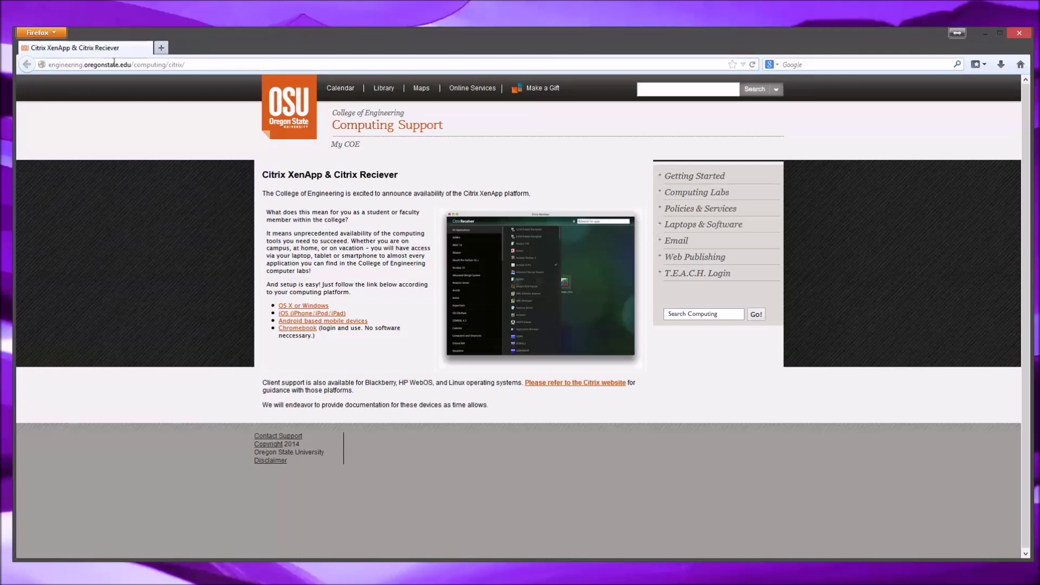
double_click(114, 64)
click(114, 64)
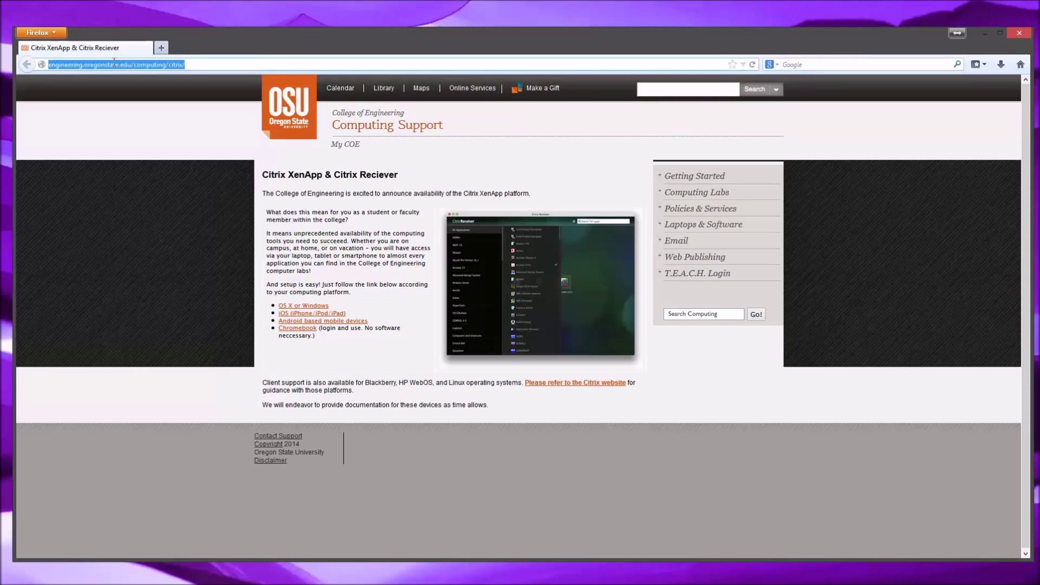
text(mentor pads)
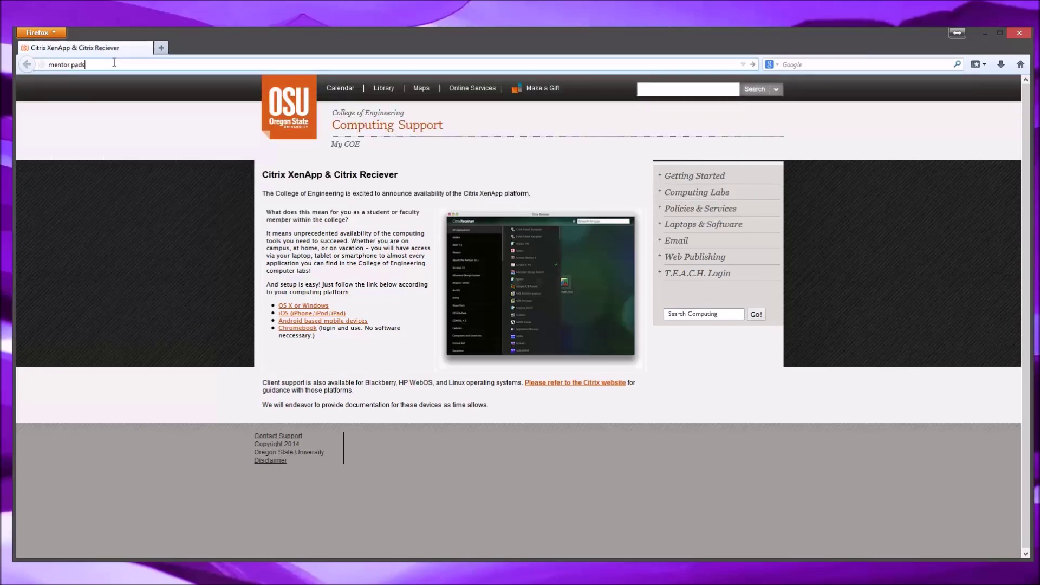
key(Return)
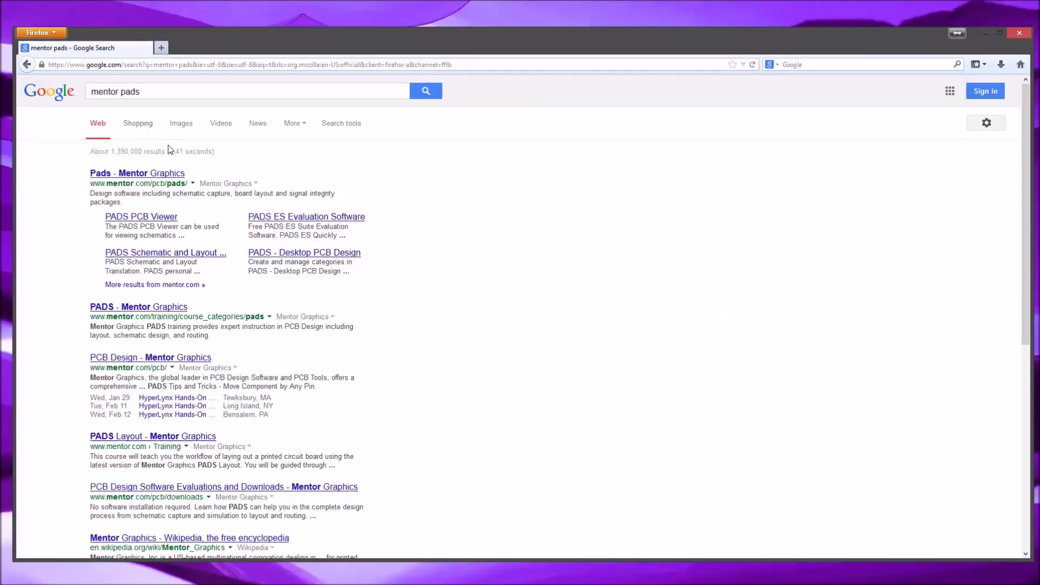
Step: Browse the 'Pads - Mentor Graphics' result page, then close Firefox
click(142, 173)
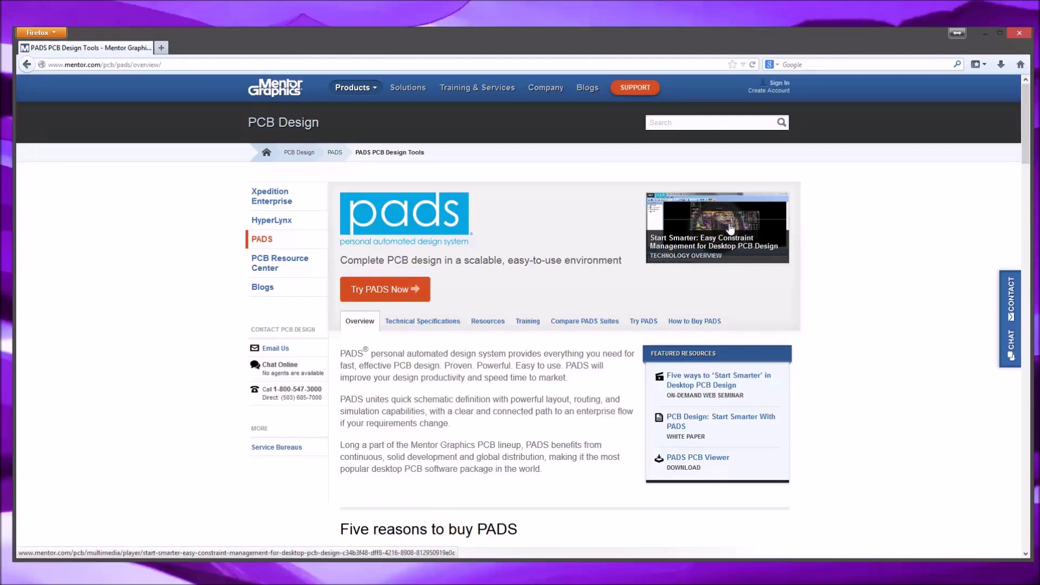
scroll(580, 255, down, 10)
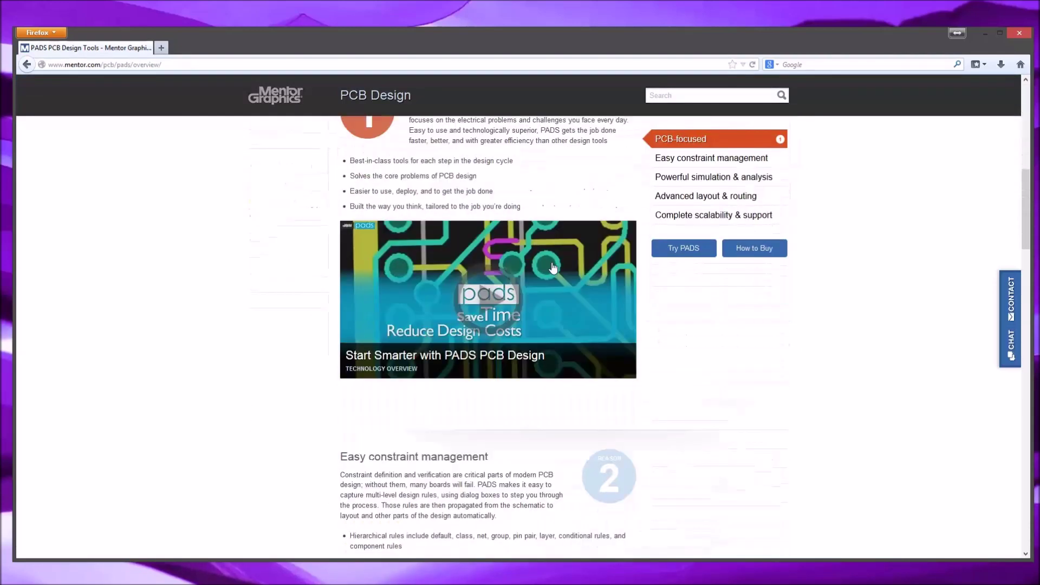
scroll(553, 267, down, 5)
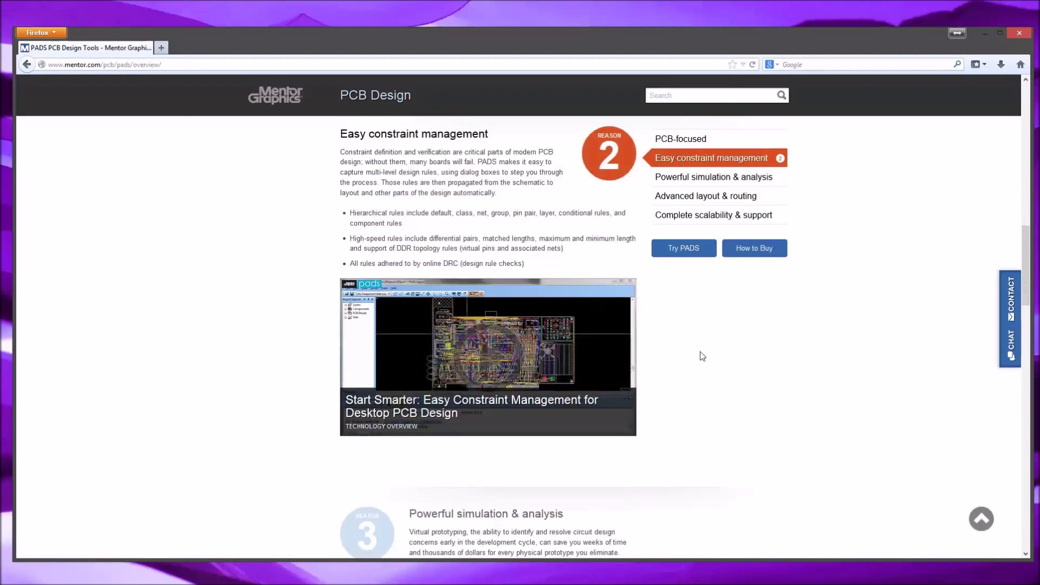
scroll(702, 356, down, 7)
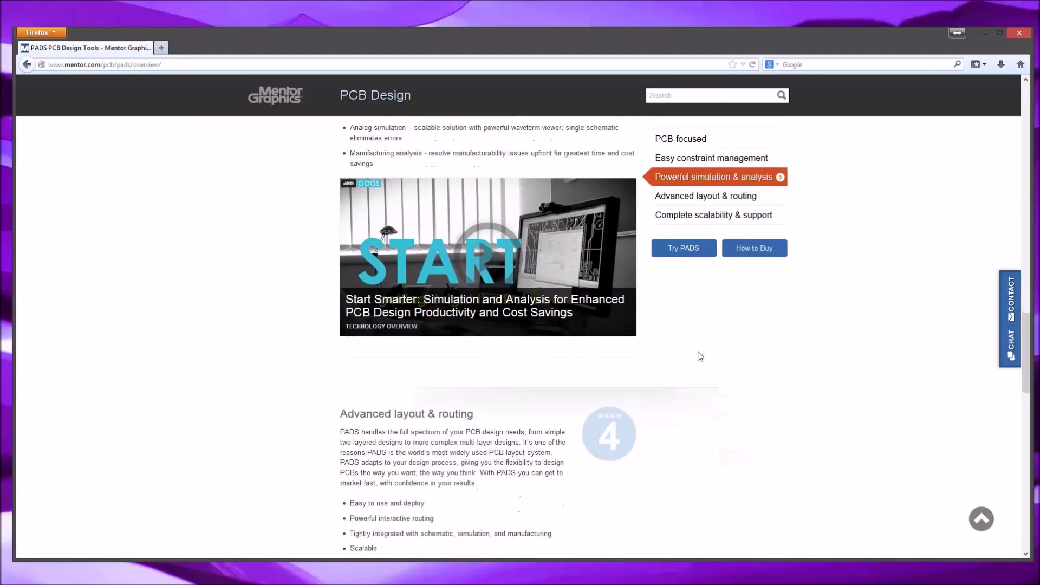
scroll(700, 356, up, 20)
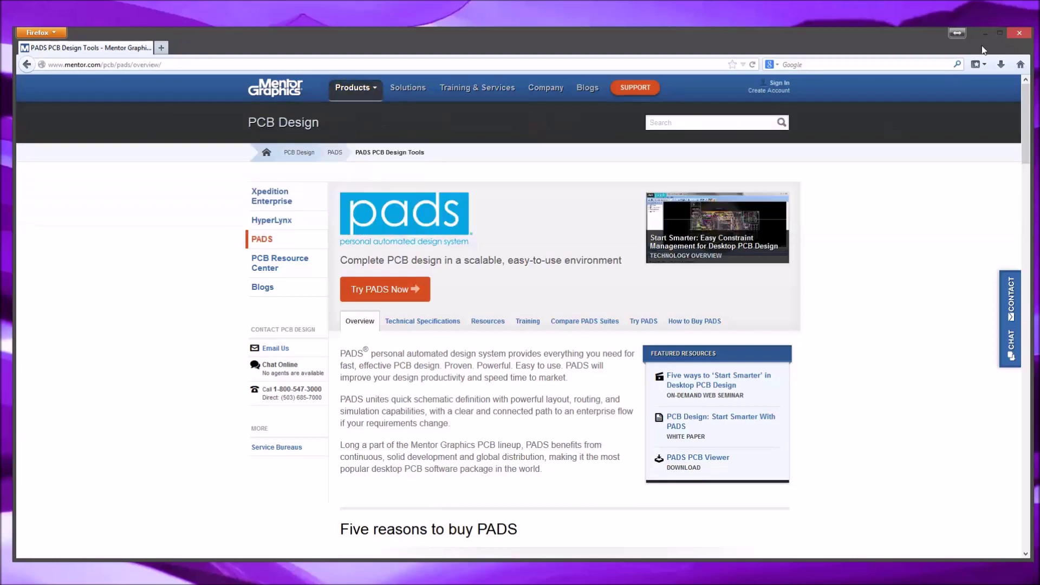
click(1020, 33)
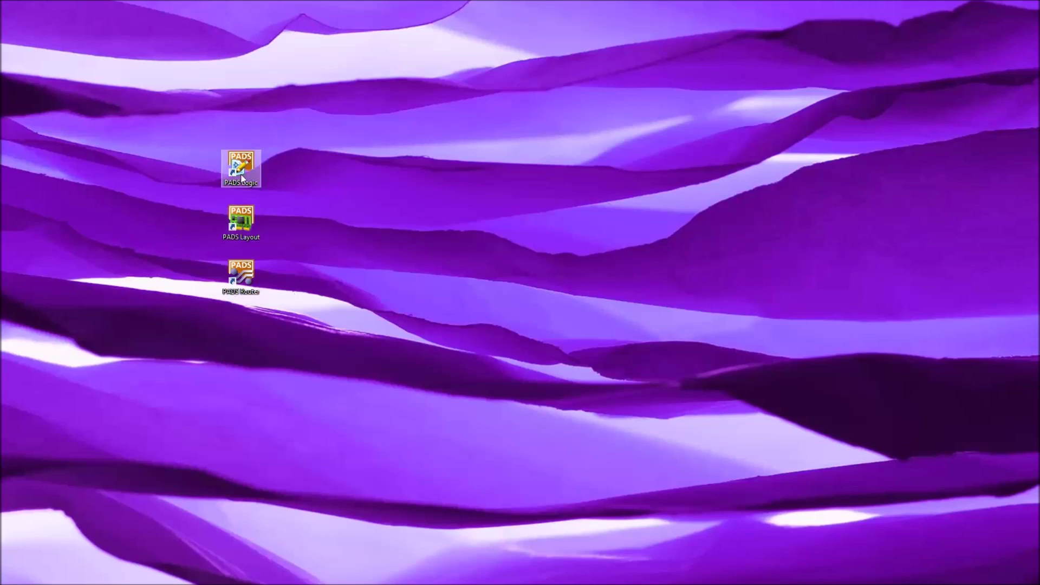
Step: Launch PADS Logic from the desktop and move the VPN Client window below the splash
double_click(242, 176)
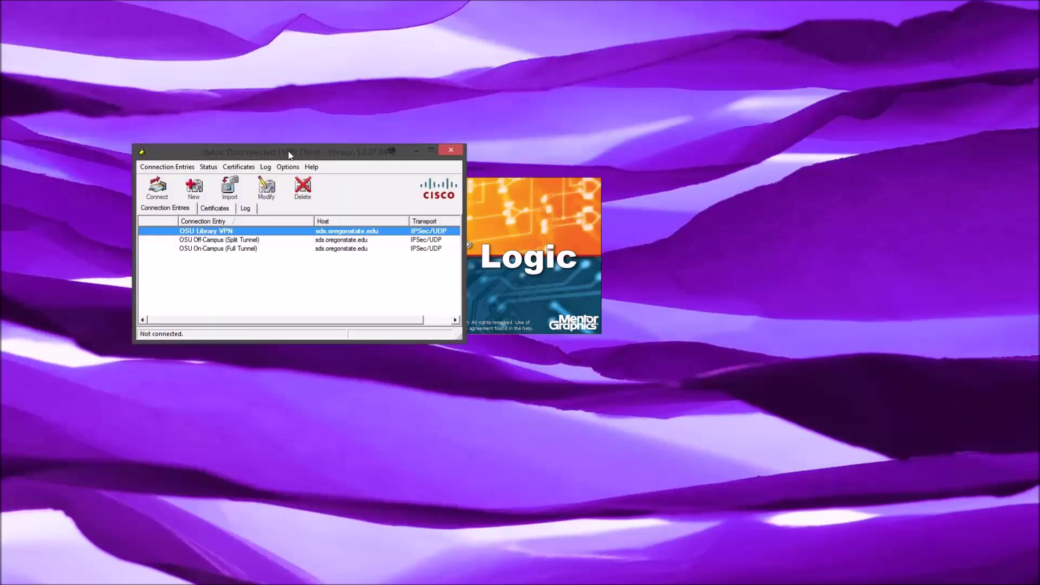
drag(293, 152, 481, 365)
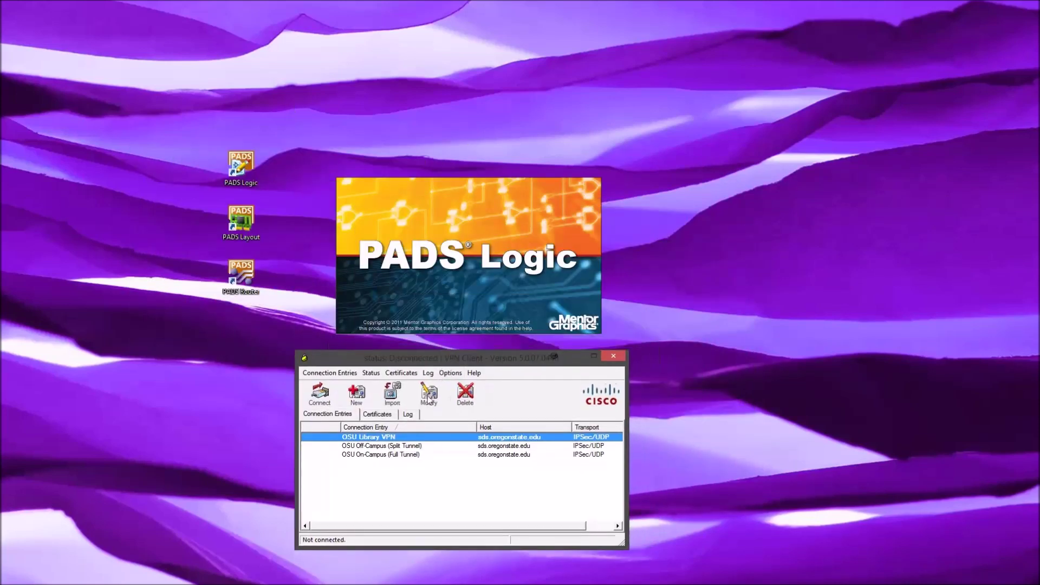
Step: Connect to OSU Library VPN with the account password and accept the VPN banner
double_click(380, 437)
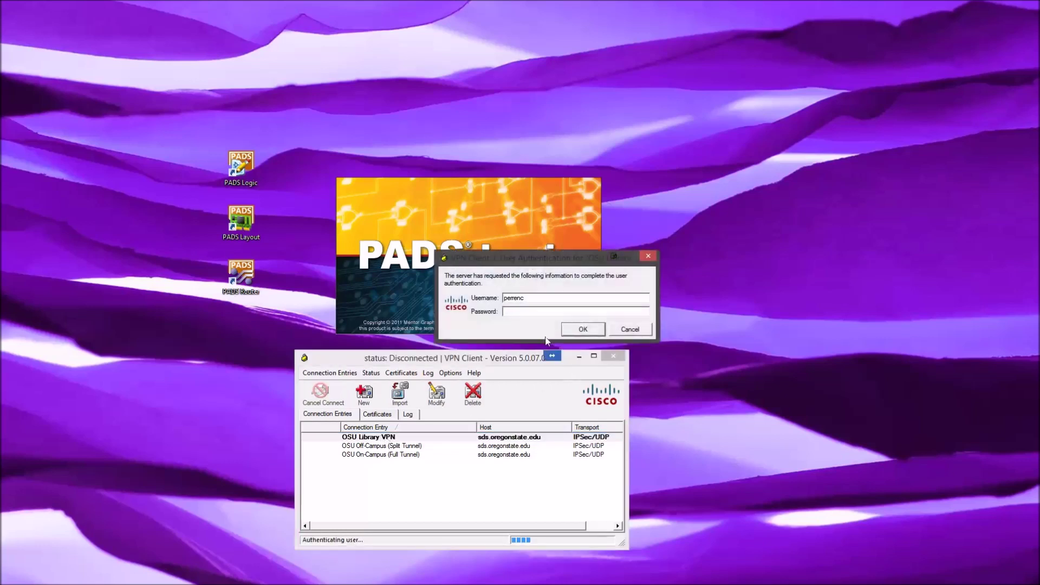
text(********)
key(Return)
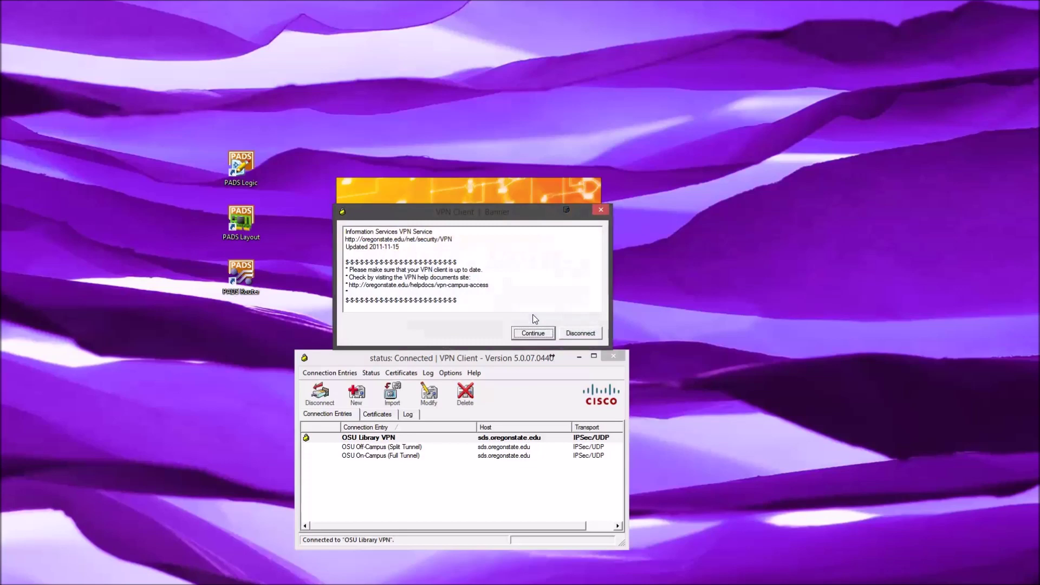
click(533, 333)
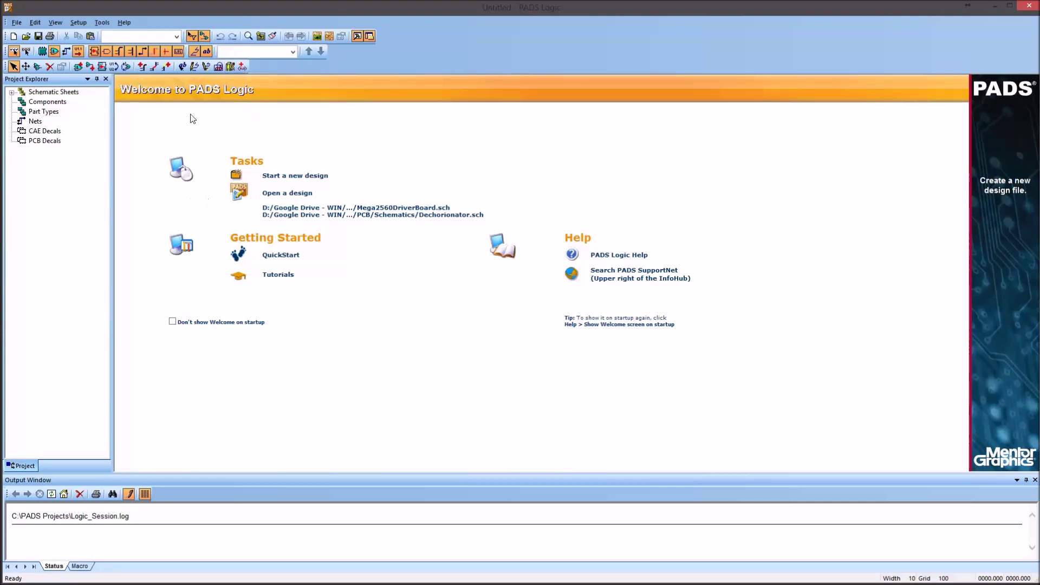
Step: Start a new blank schematic design from the PADS Logic Welcome page
click(294, 179)
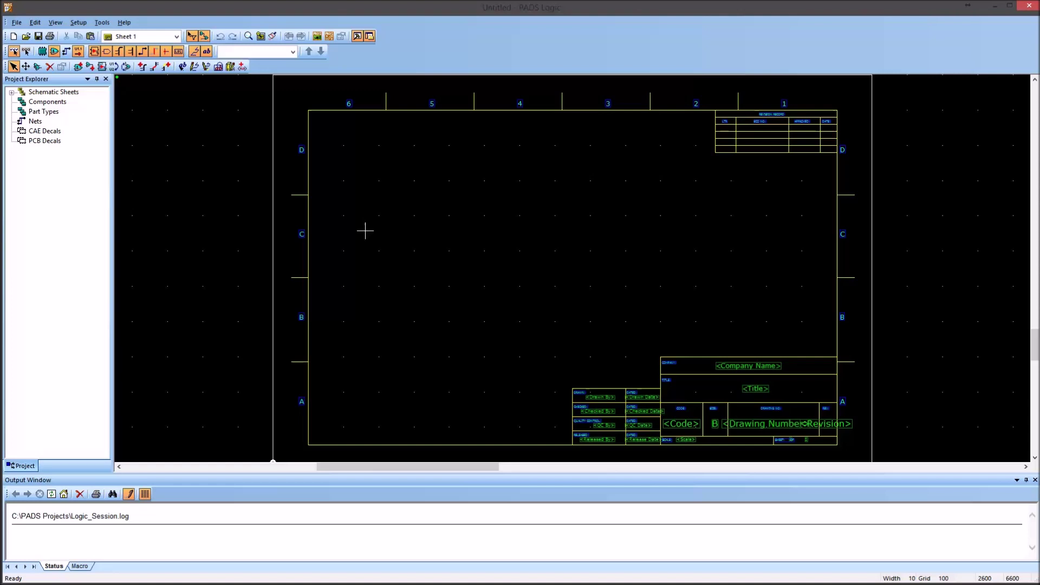
double_click(735, 365)
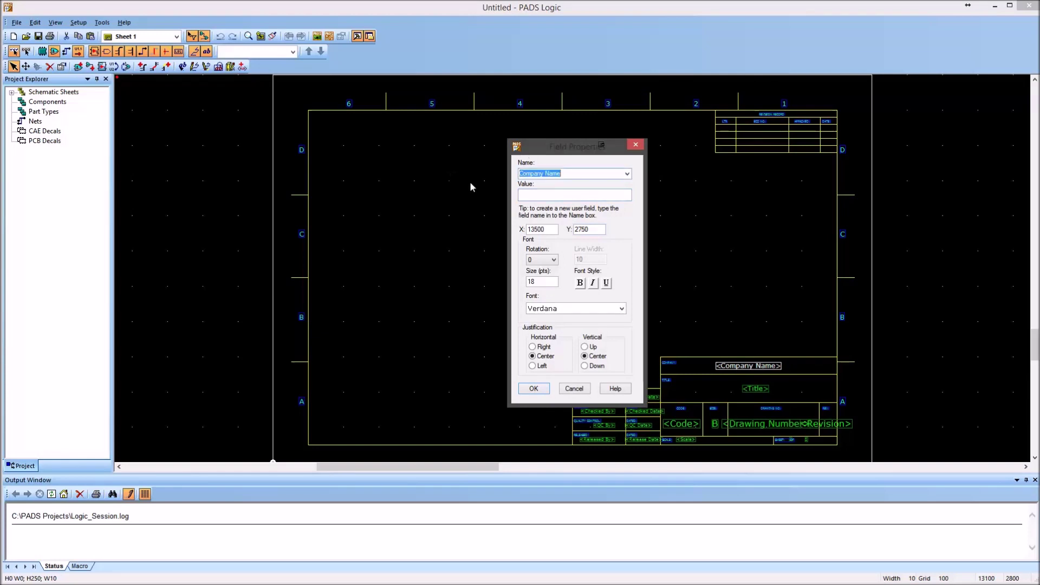
click(574, 388)
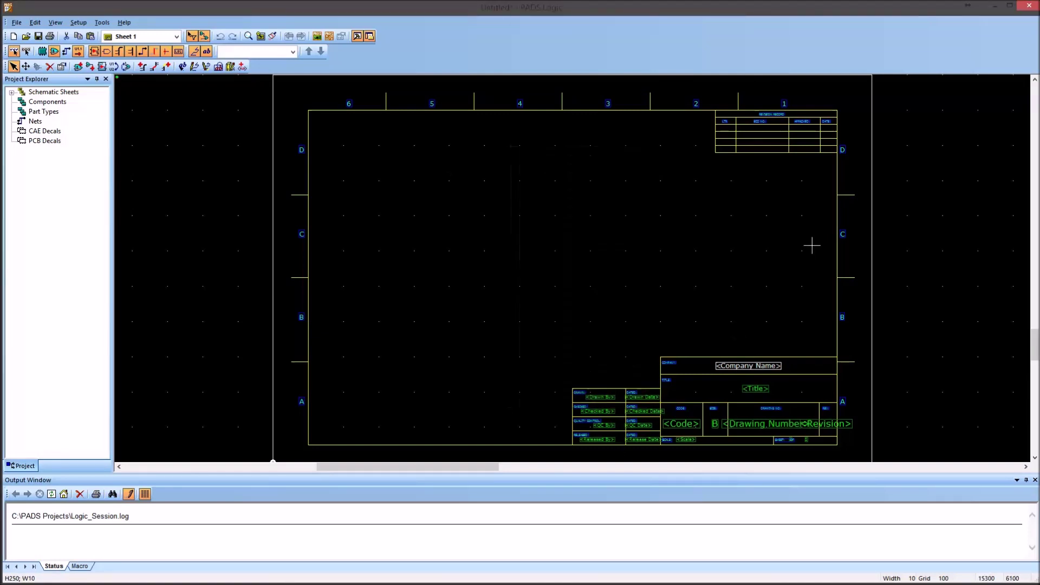
scroll(420, 213, up, 3)
scroll(420, 214, down, 2)
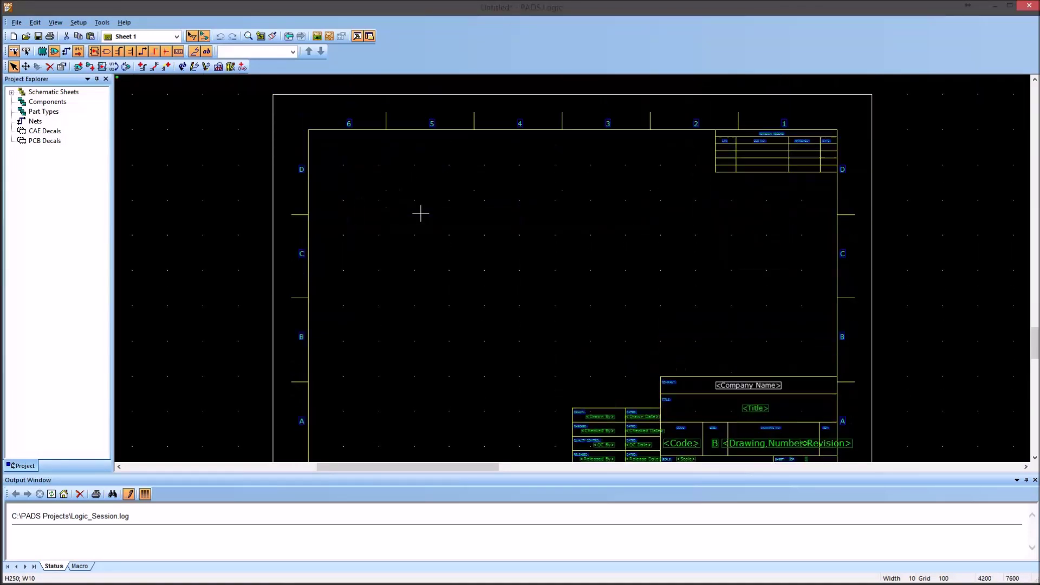
scroll(421, 214, down, 2)
scroll(325, 228, up, 1)
scroll(325, 228, up, 3)
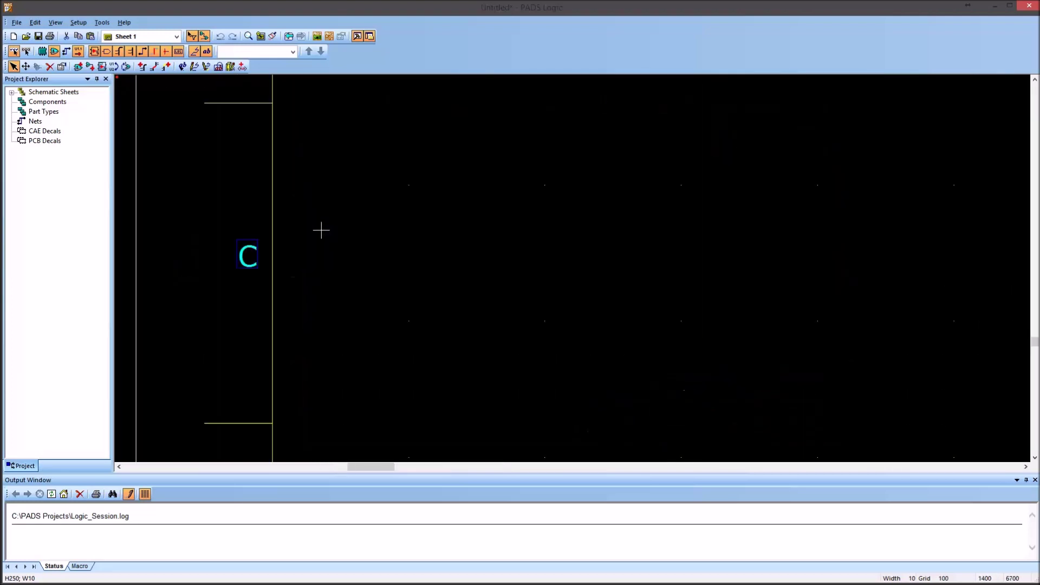
scroll(321, 230, down, 3)
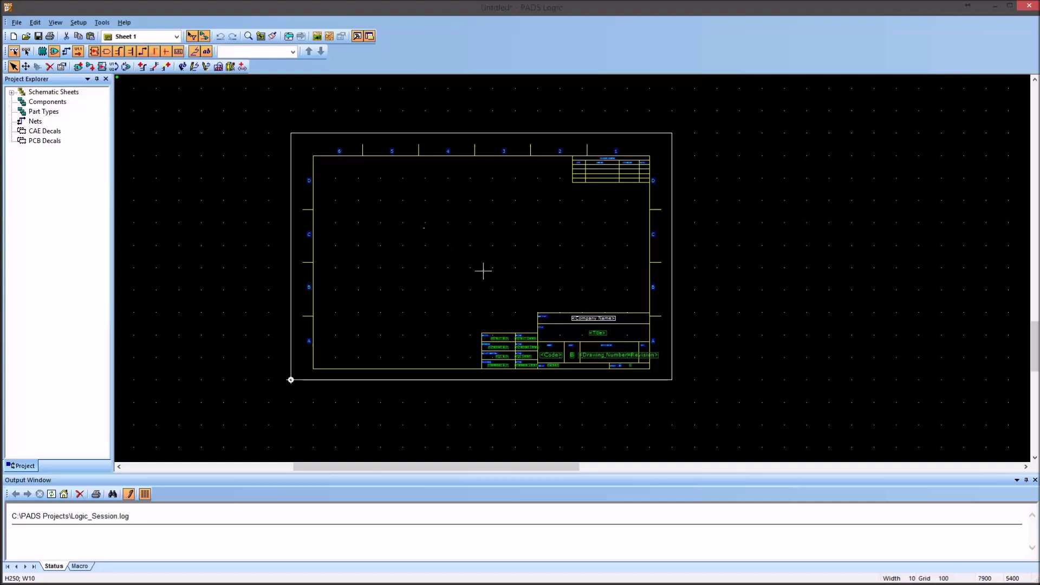
scroll(481, 293, up, 3)
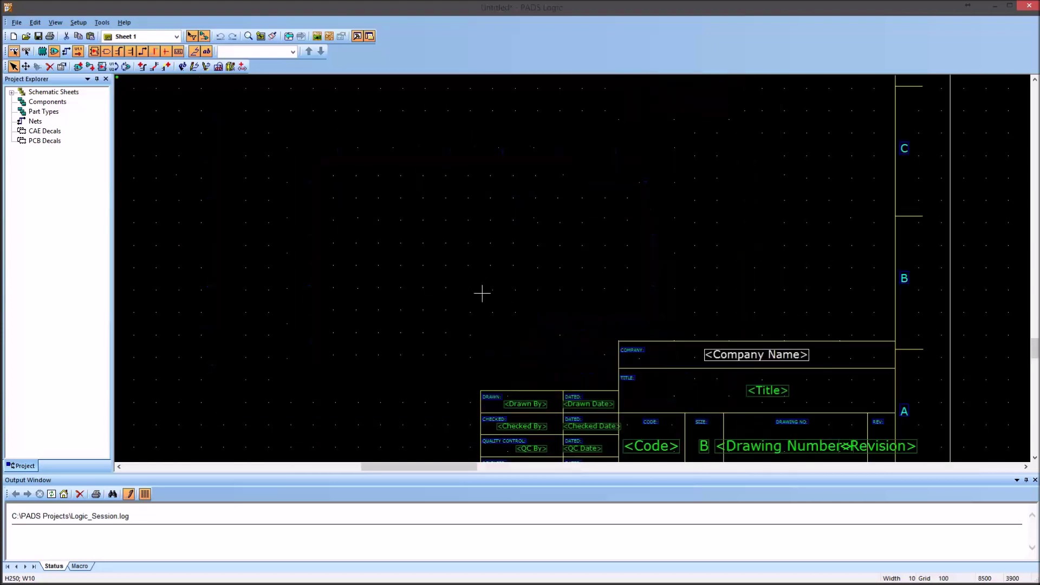
scroll(481, 293, down, 3)
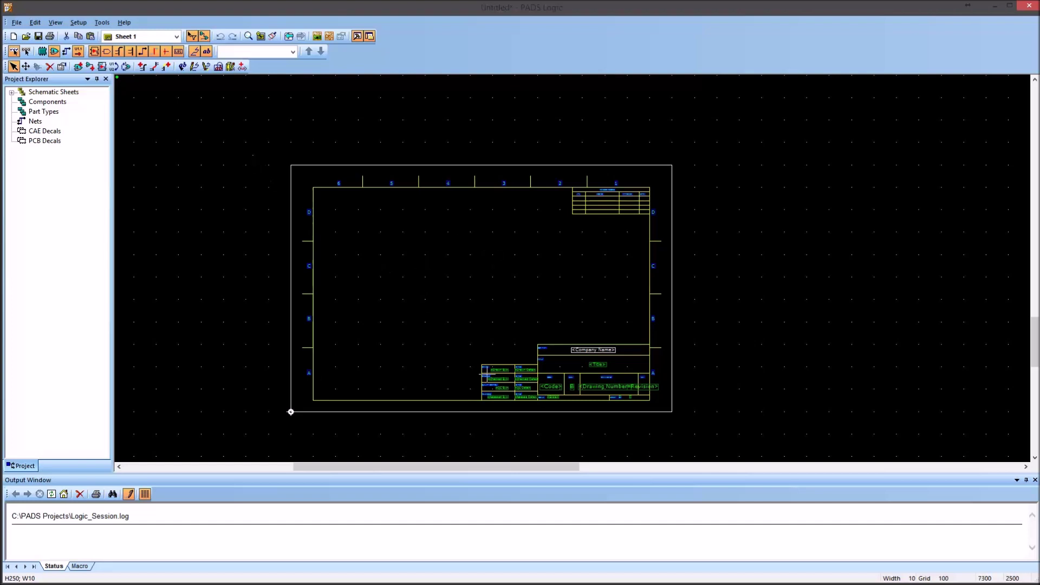
scroll(485, 330, up, 2)
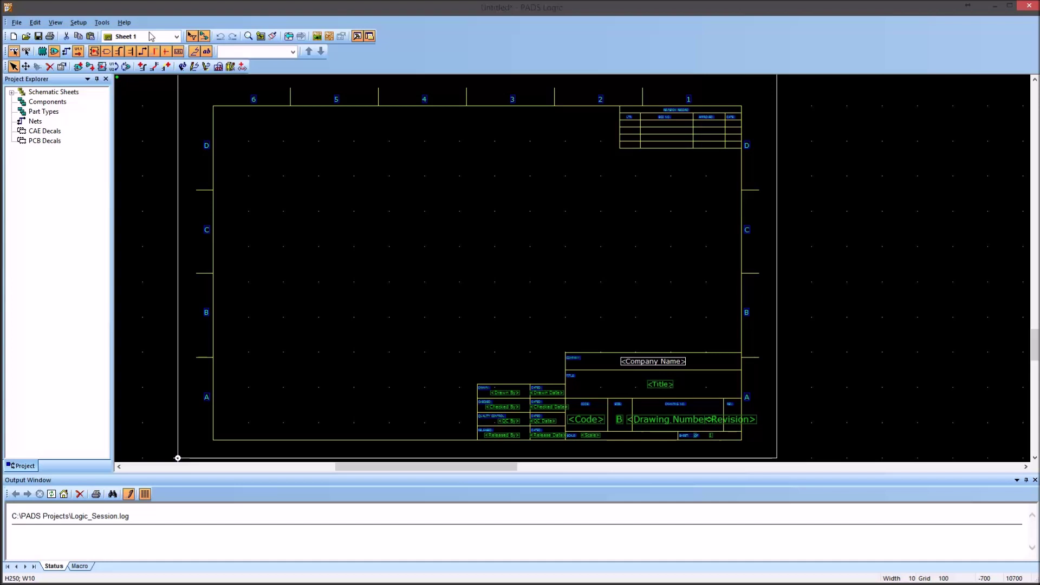
click(78, 22)
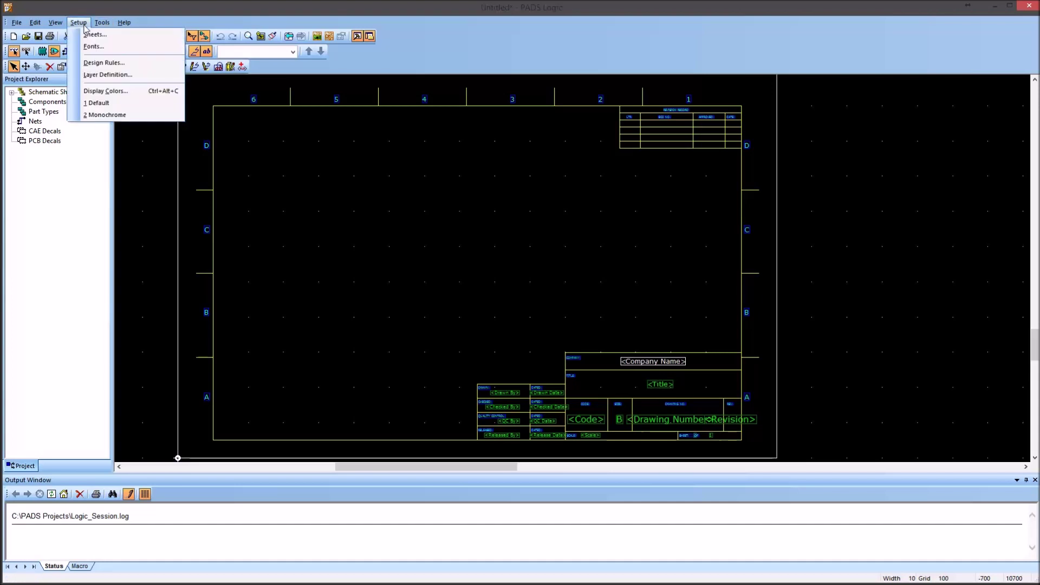
click(86, 35)
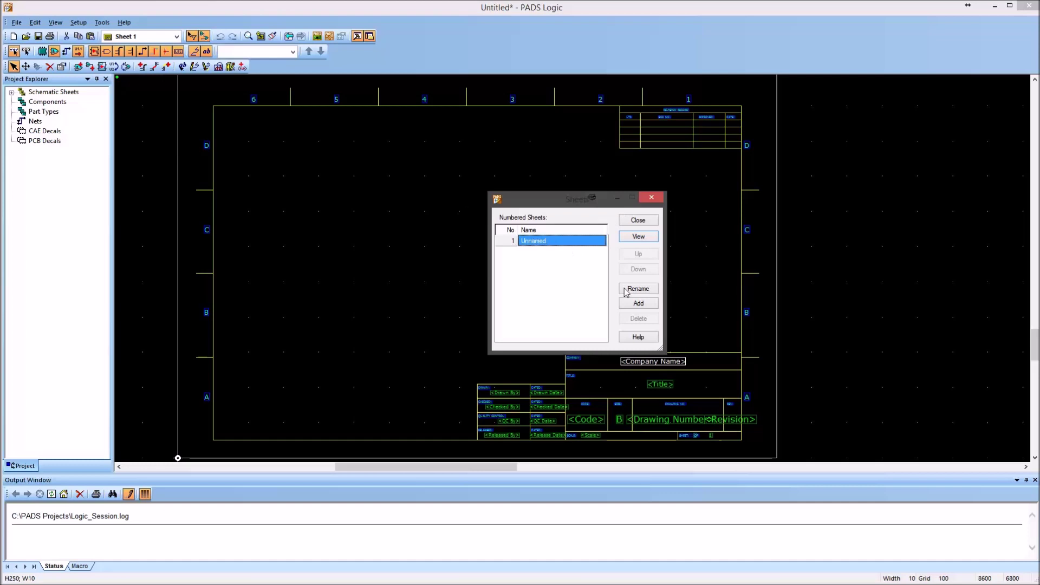
click(638, 220)
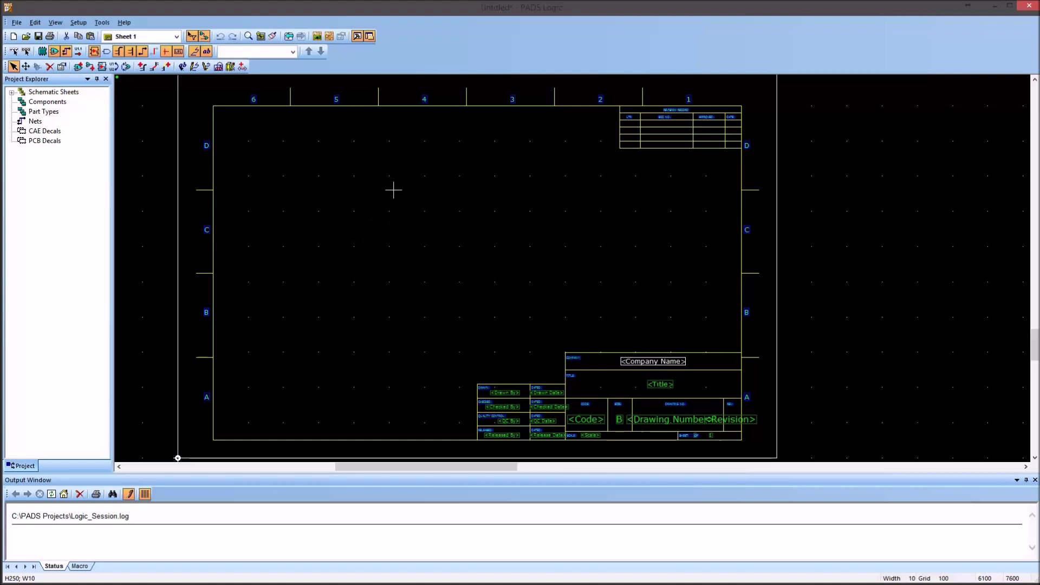
right_click(438, 202)
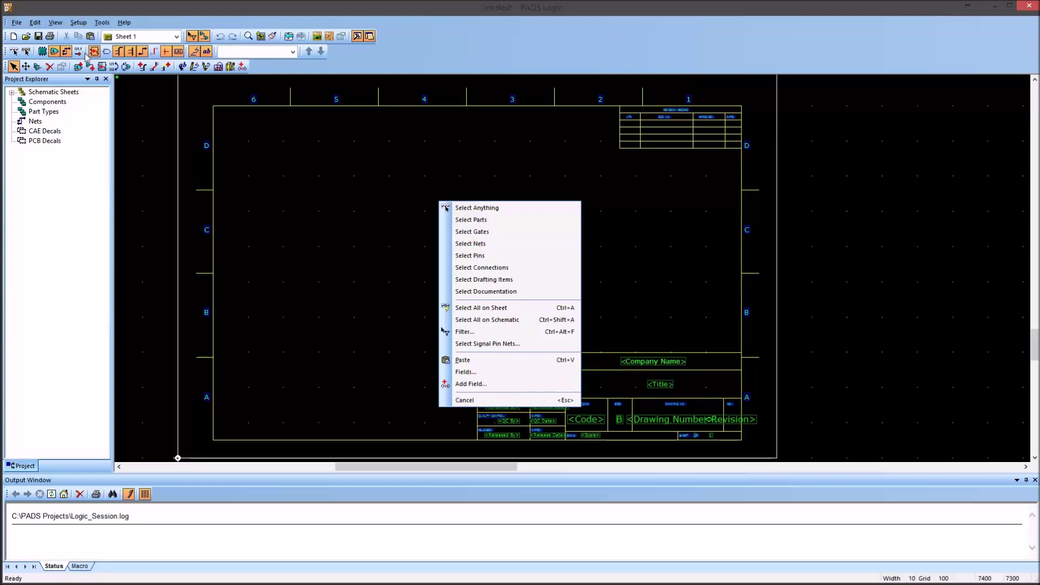
Step: Restrict schematic selection to nets only, then open Add Part from Library
click(450, 244)
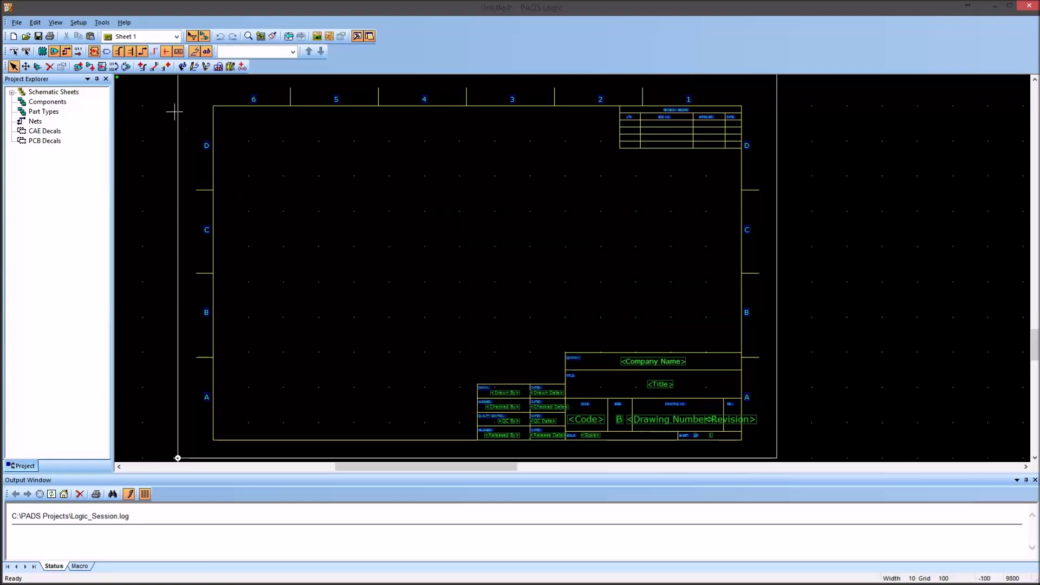
click(78, 67)
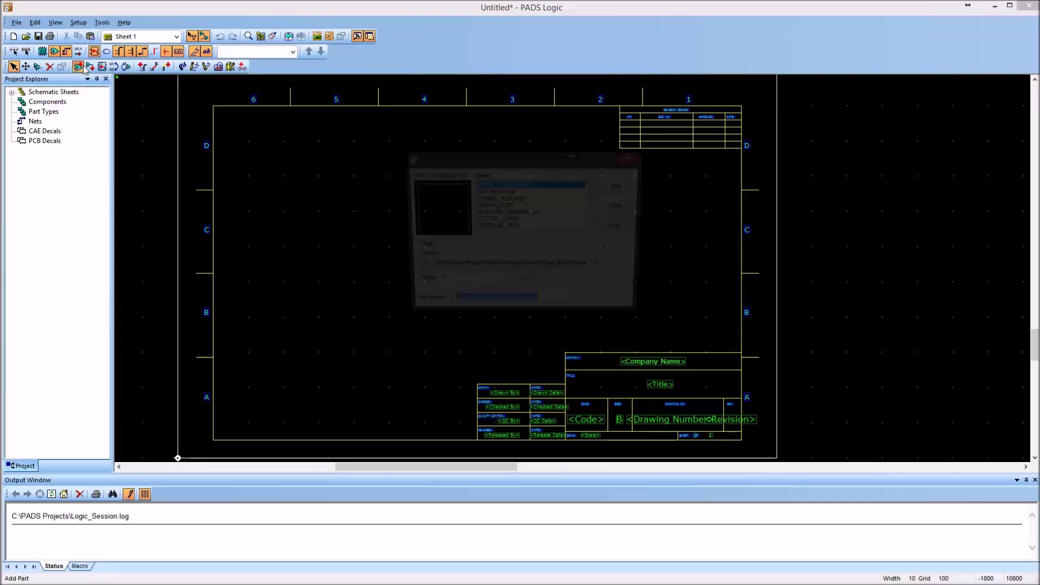
Step: Add the CD4082_ANDGATE part with component prefix U
click(504, 197)
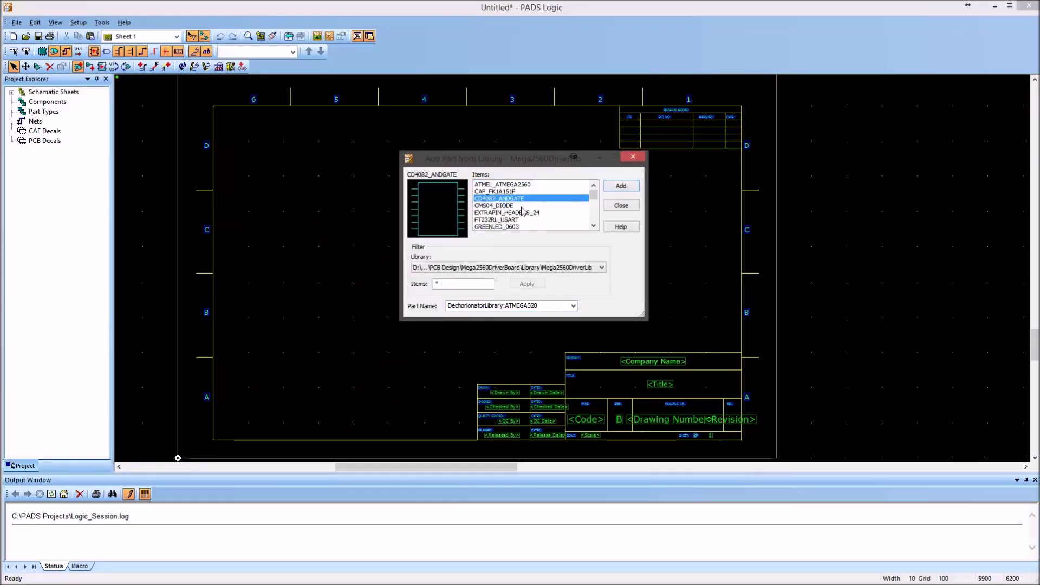
click(623, 188)
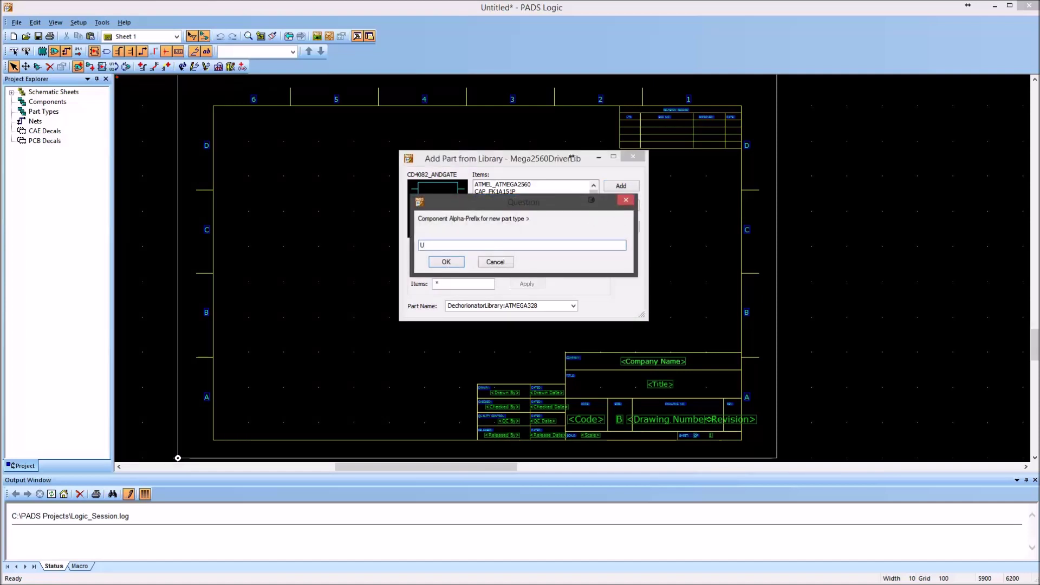
key(Return)
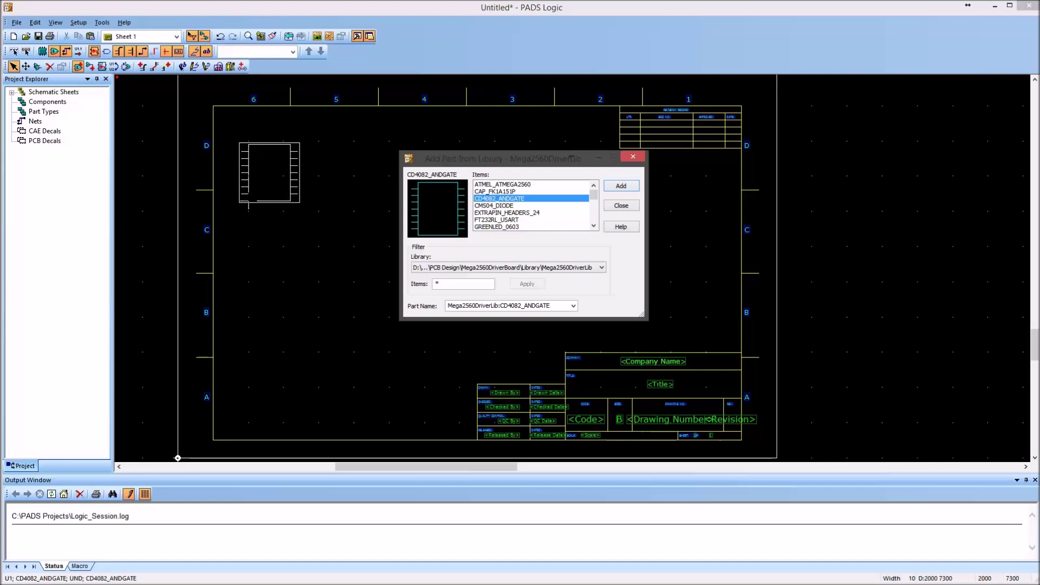
Step: Place the EXTRAPIN_HEADERS_24 header with prefix U on the sheet's left side
click(511, 215)
click(621, 186)
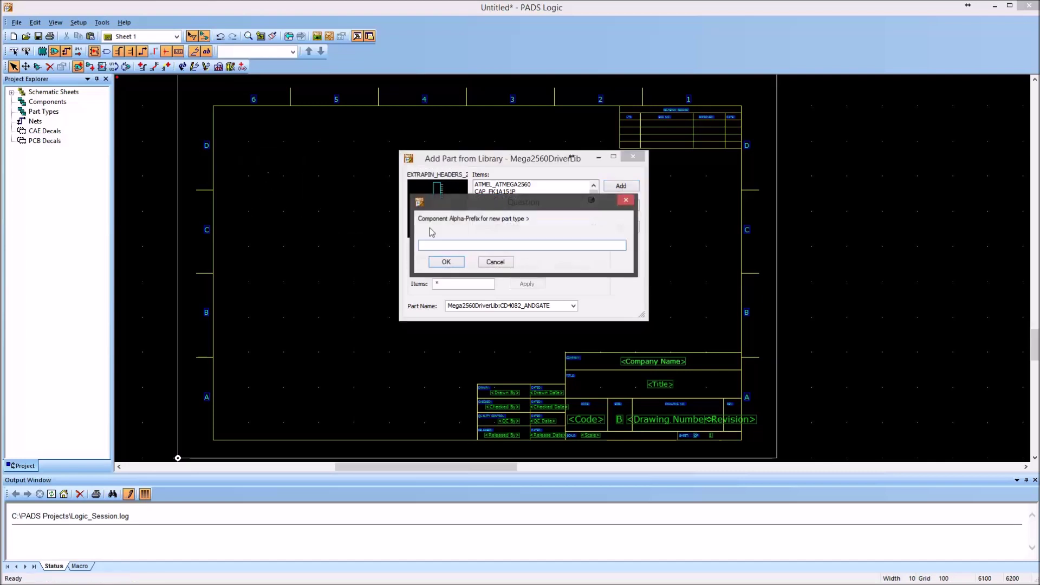
text(U)
click(450, 263)
click(293, 311)
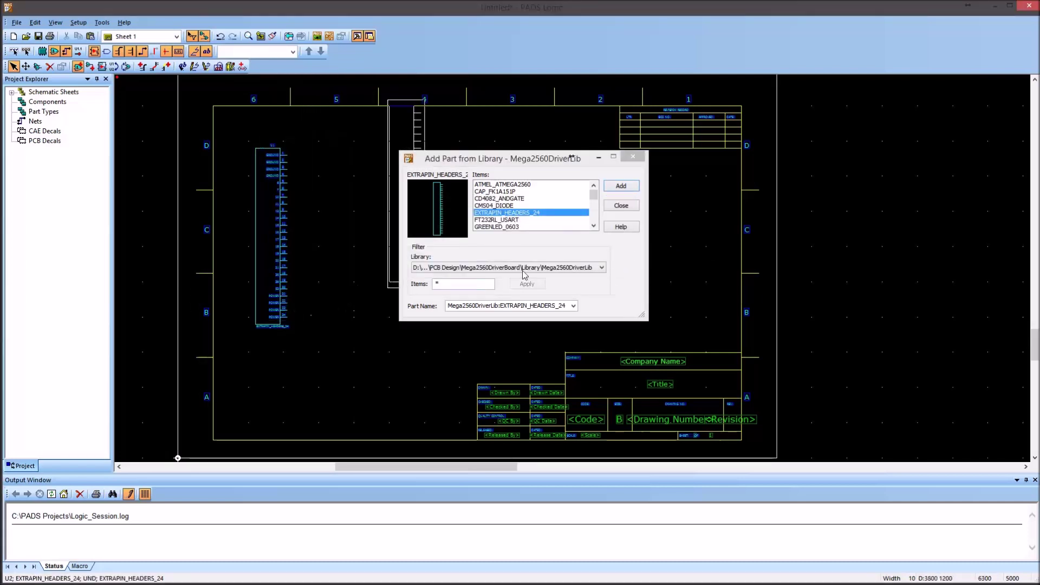
Step: Place the FT232RL_USART part as U3 beside the header
click(508, 220)
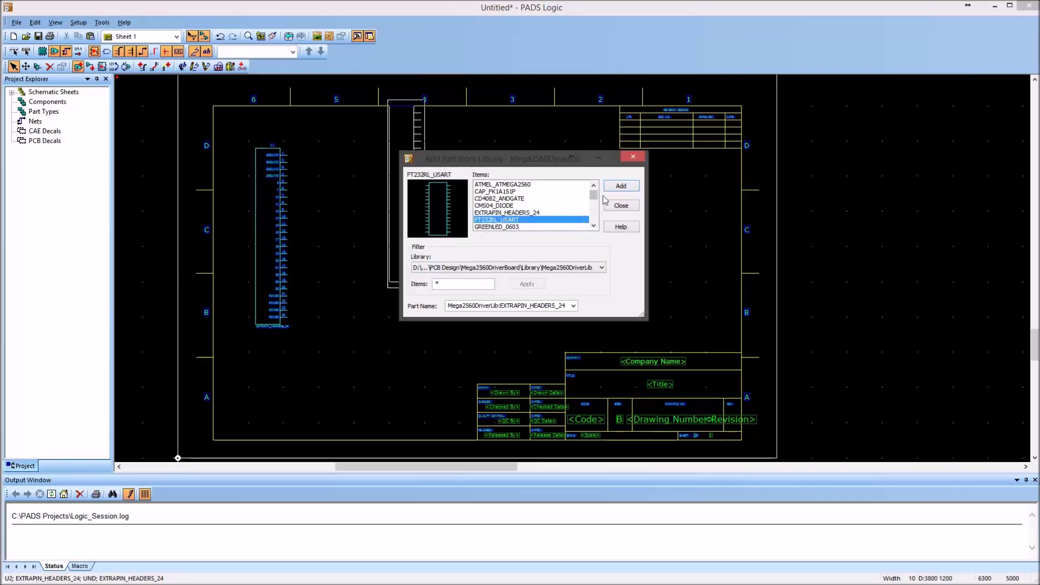
click(621, 185)
click(347, 270)
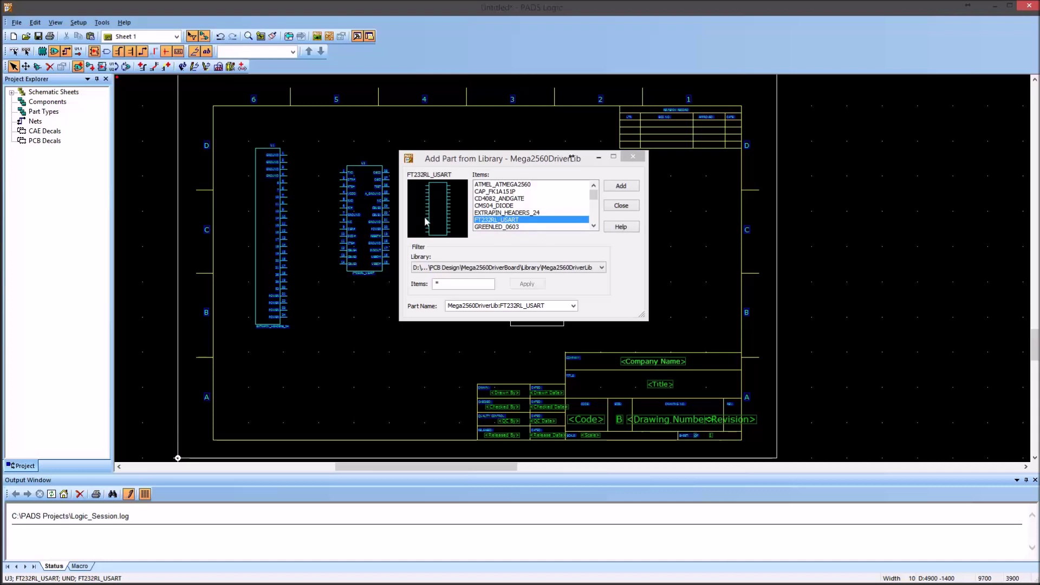
Step: Switch the library to usr, then back to Mega2560DriverLib
click(450, 266)
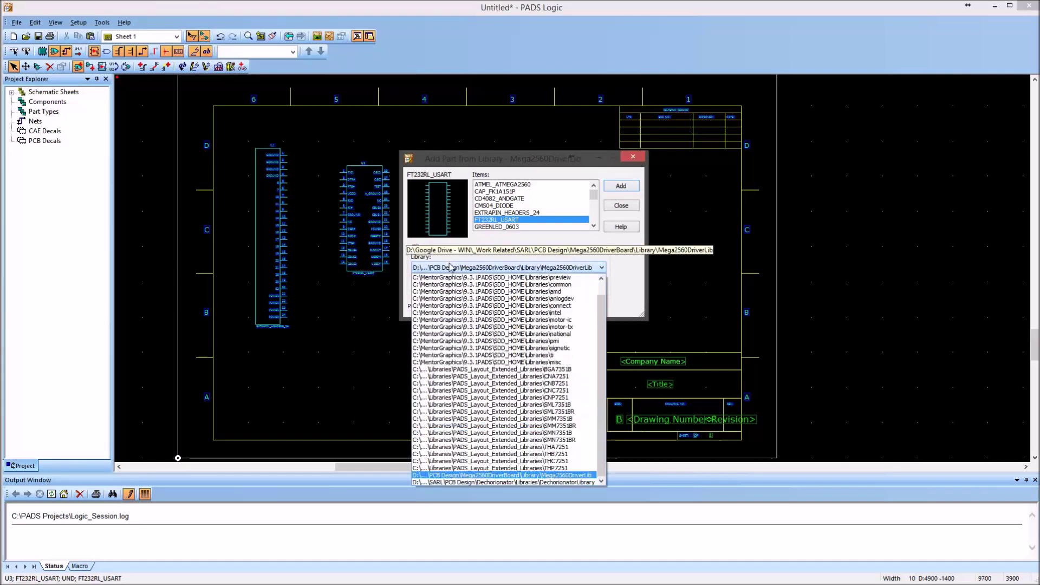
scroll(514, 429, up, 1)
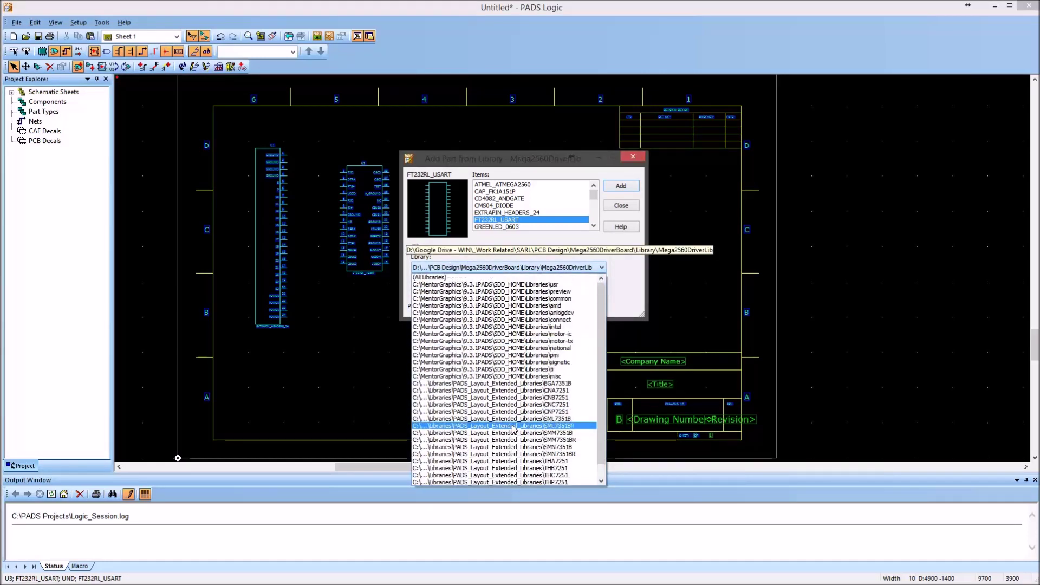
click(512, 284)
click(519, 267)
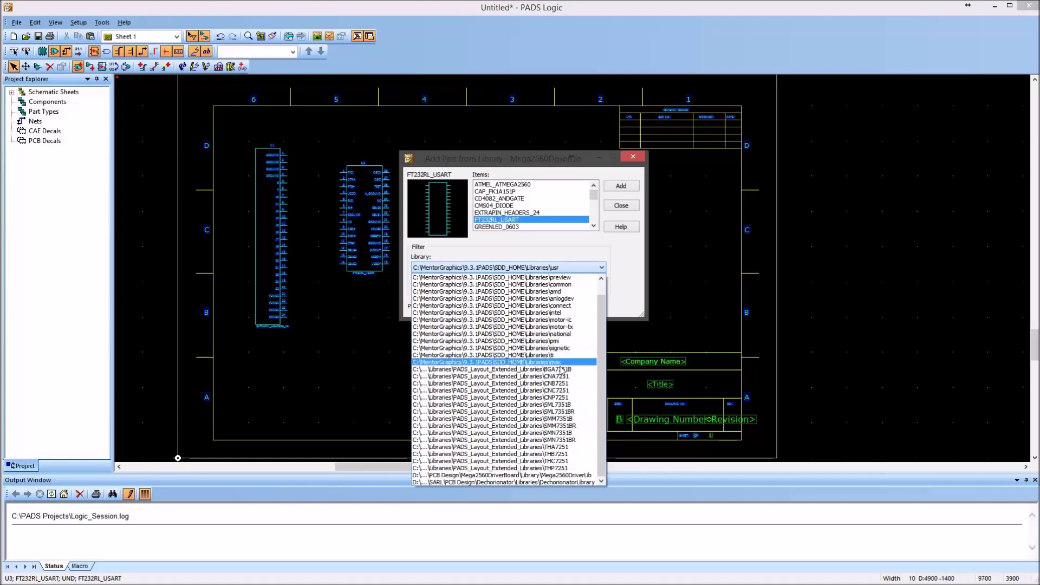
click(552, 475)
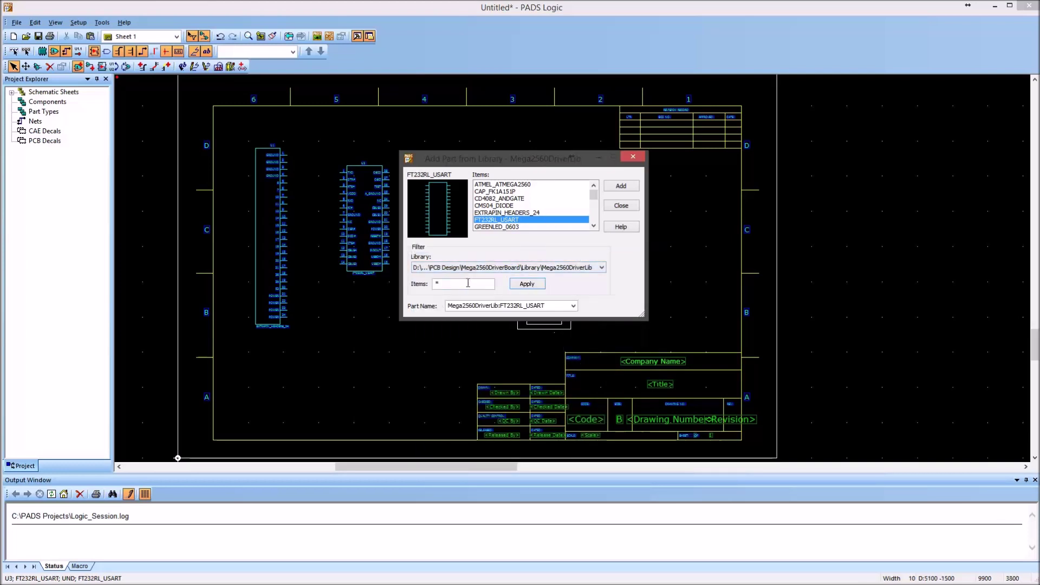
Step: Filter the parts list by MEGA, then reset the items filter to * to list all parts
drag(468, 283, 427, 292)
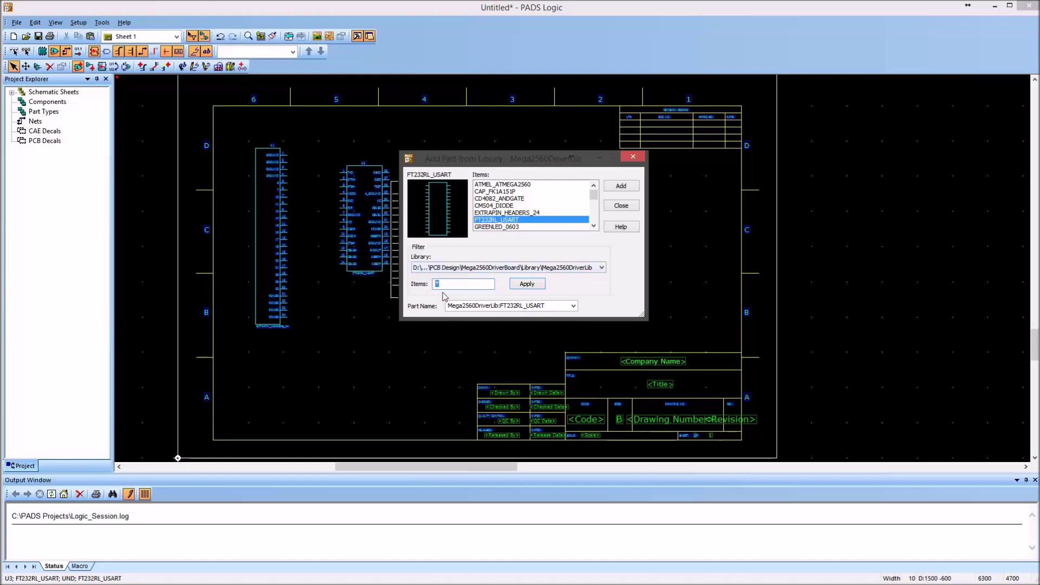
double_click(494, 303)
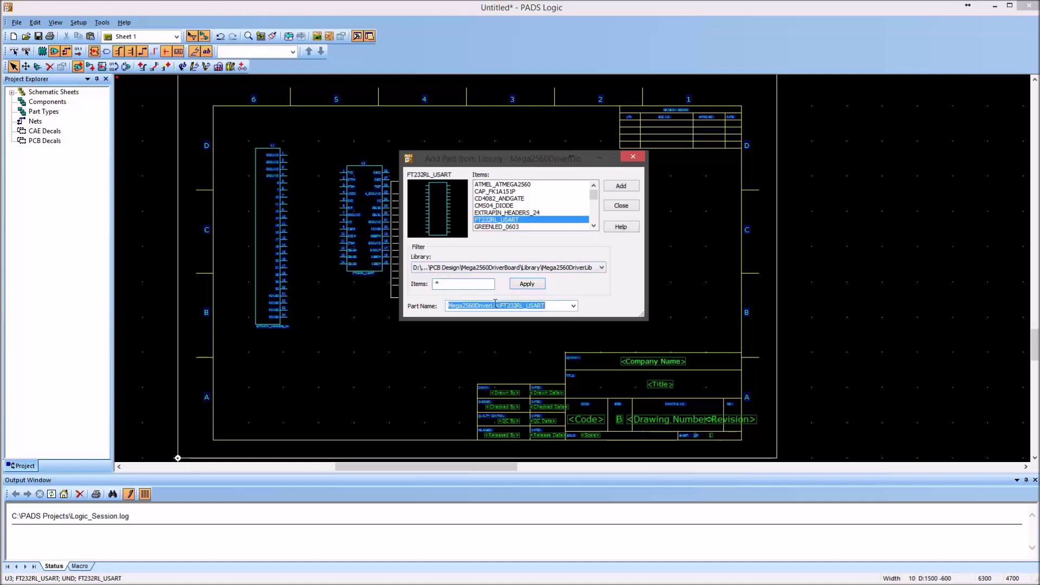
click(469, 284)
key(BackSpace)
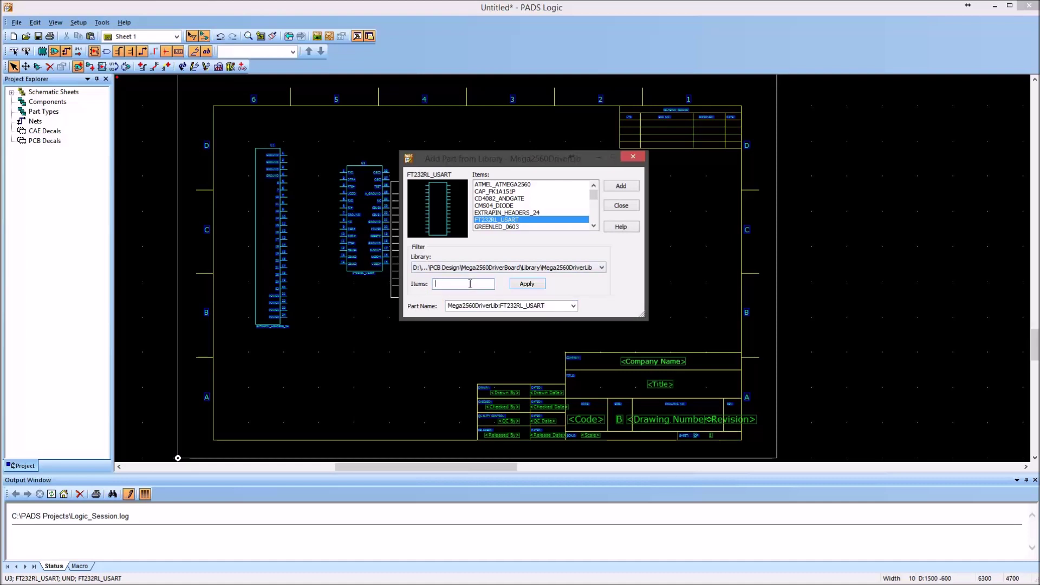
text(MEGA)
click(534, 287)
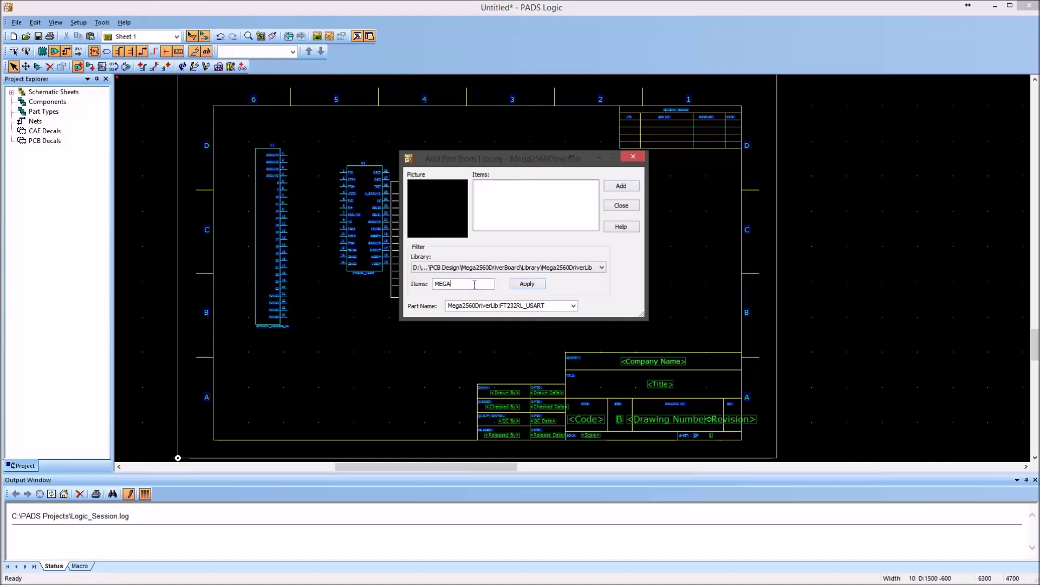
key(BackSpace)
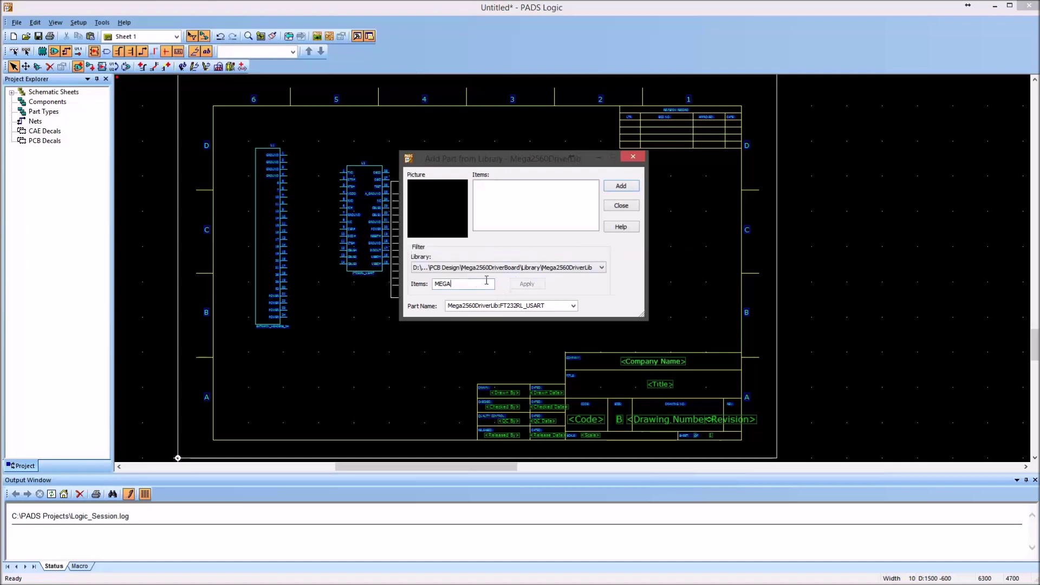
drag(461, 284, 371, 287)
key(BackSpace)
text(*)
click(537, 285)
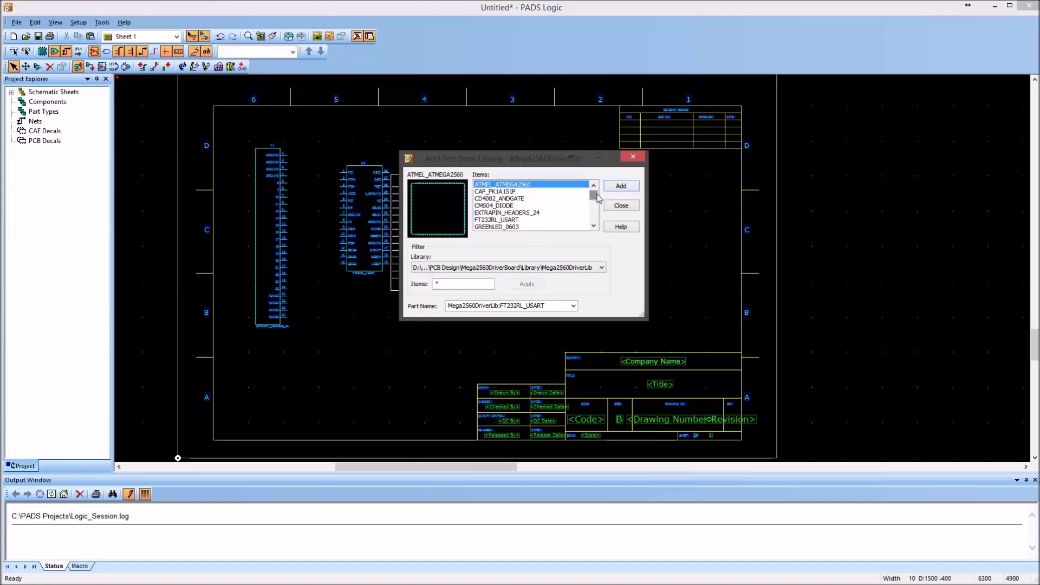
Step: Filter items by *ATMEL*, select ATMEL_ATMEGA2560, clear the filter and add the part
mouse_move(593, 193)
mouse_down()
mouse_move(596, 217)
mouse_move(596, 189)
mouse_up()
click(561, 192)
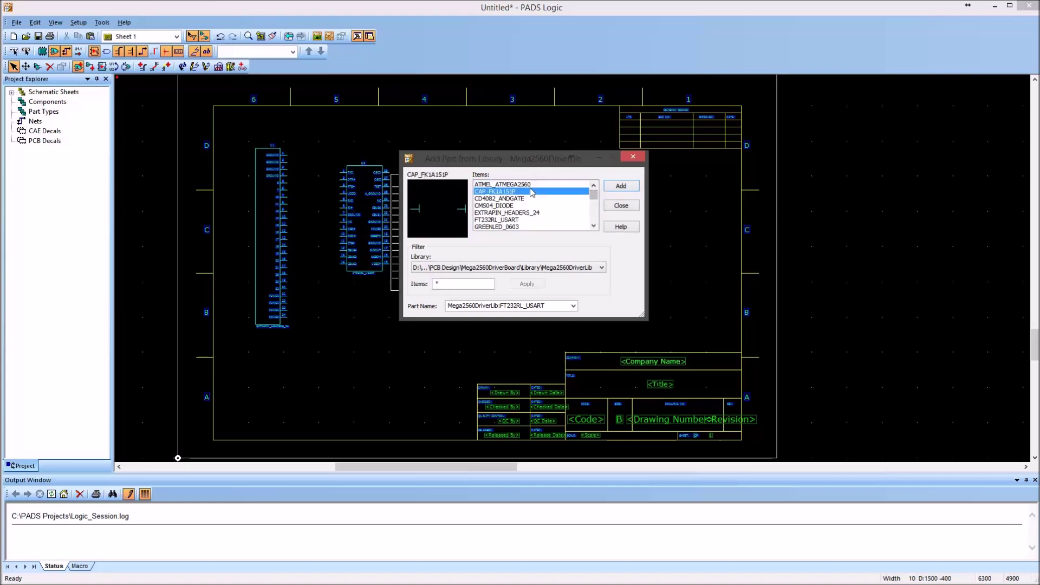
click(531, 185)
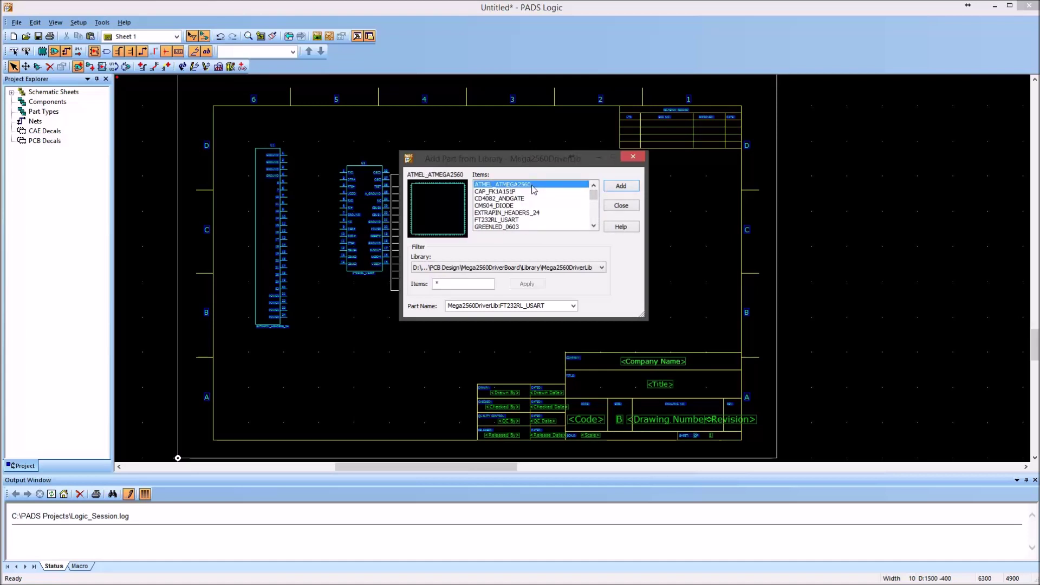
click(449, 285)
text(ATMEL)
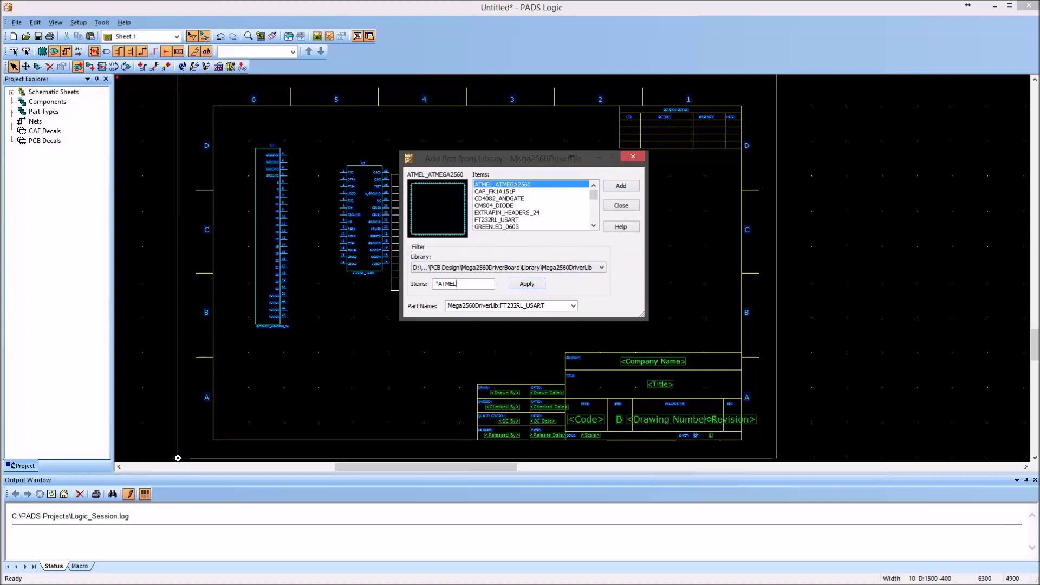
text(*)
click(525, 284)
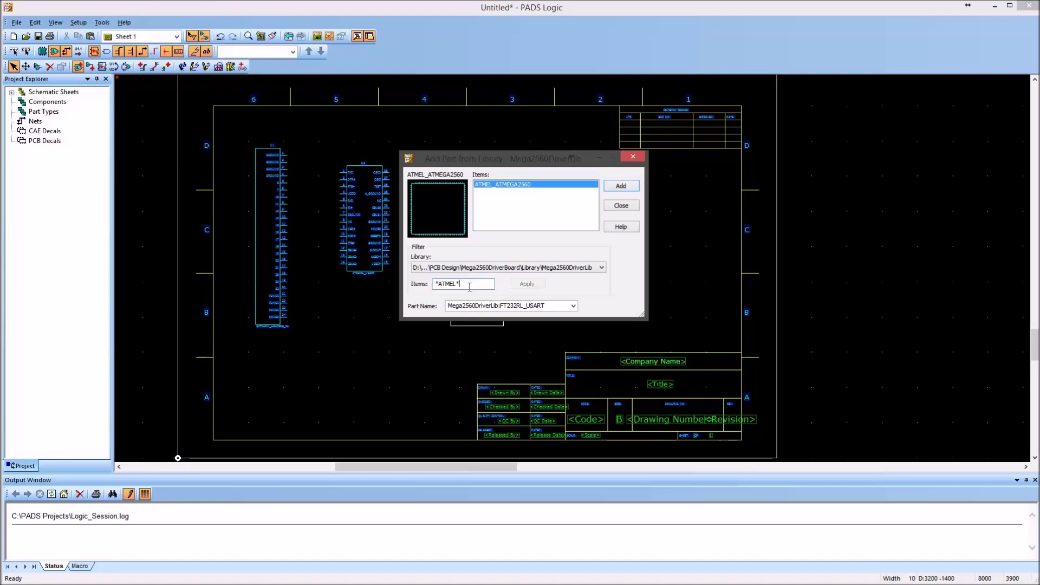
drag(466, 285, 434, 285)
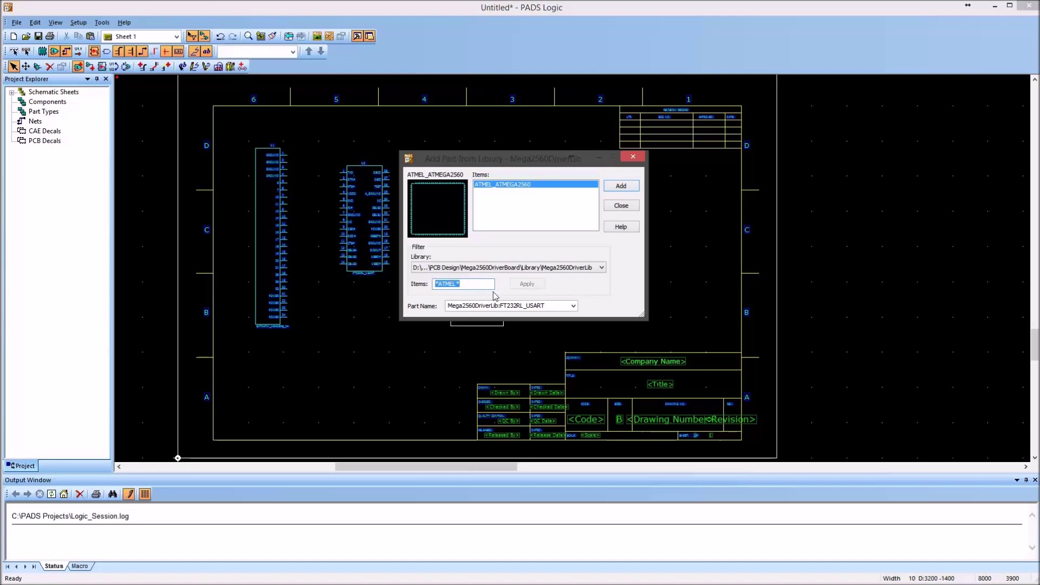
key(BackSpace)
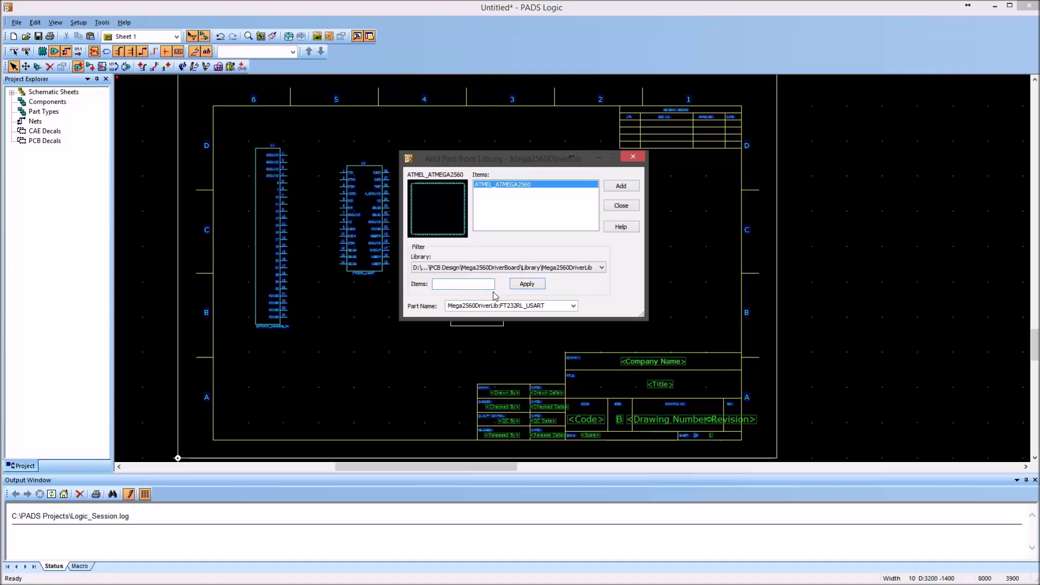
click(620, 185)
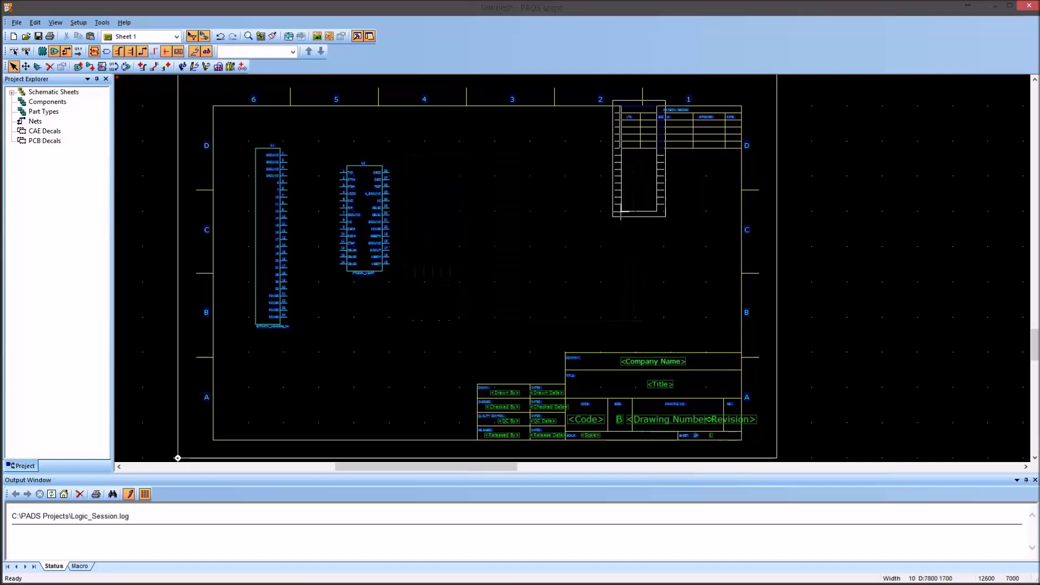
Step: Cancel placing the ATMEL_ATMEGA2560 part and switch sheet selection to Select Anything
right_click(445, 300)
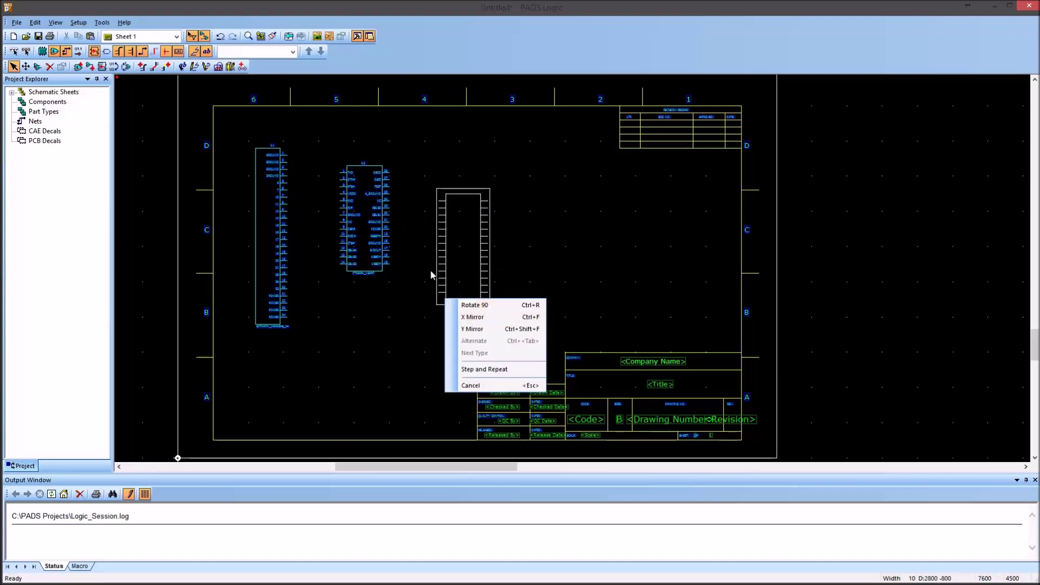
click(470, 385)
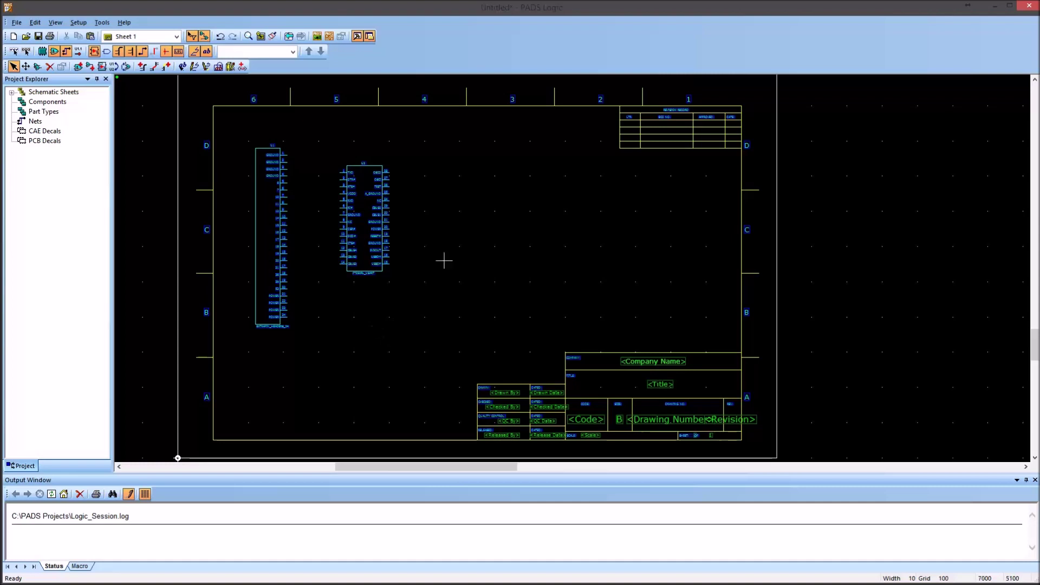
right_click(433, 211)
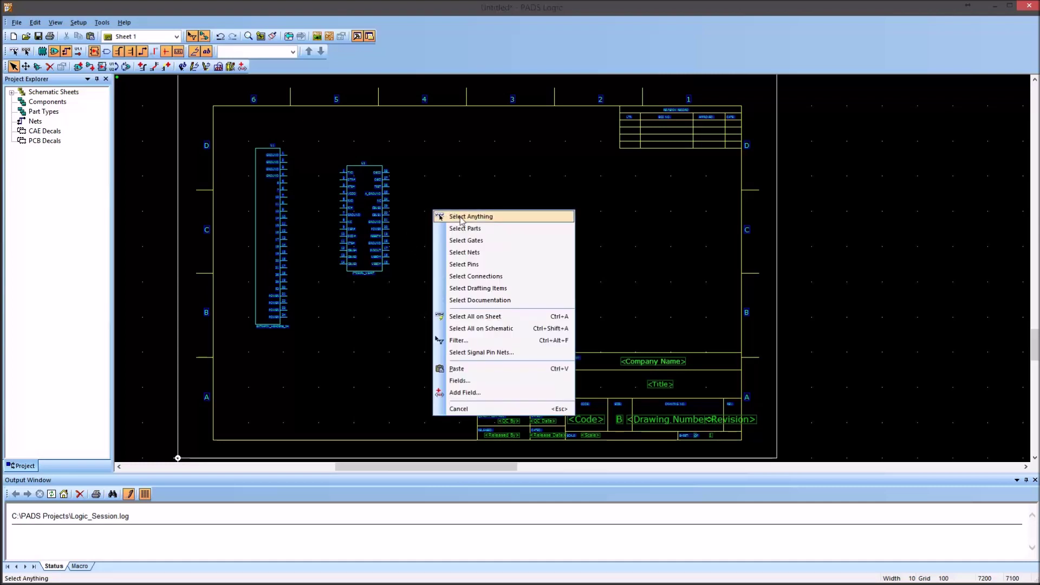
click(461, 216)
Step: Test selecting U2, U1, the title block and area selections, then clear the selection
click(363, 191)
click(270, 209)
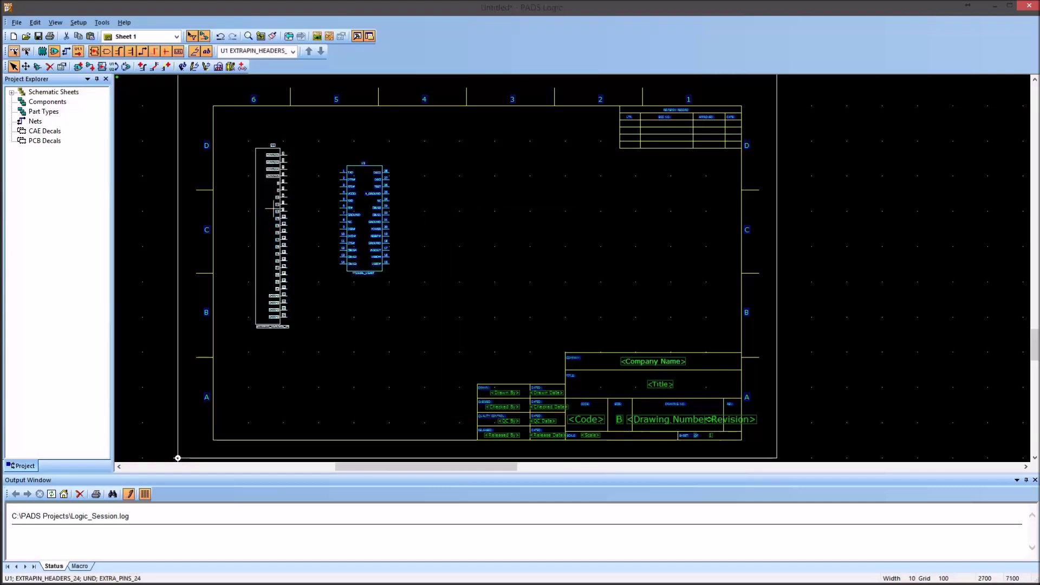
click(335, 103)
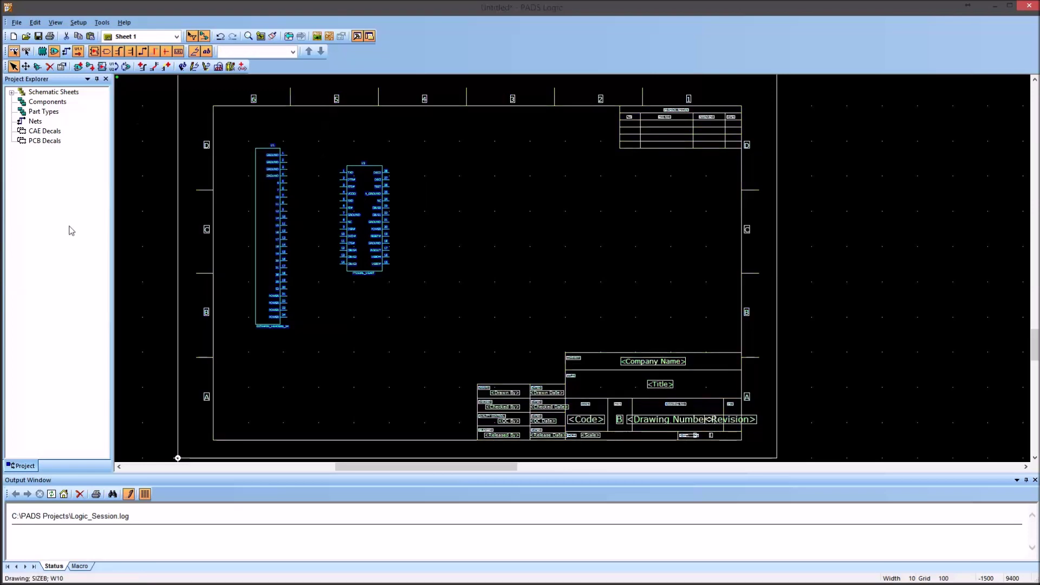
click(498, 253)
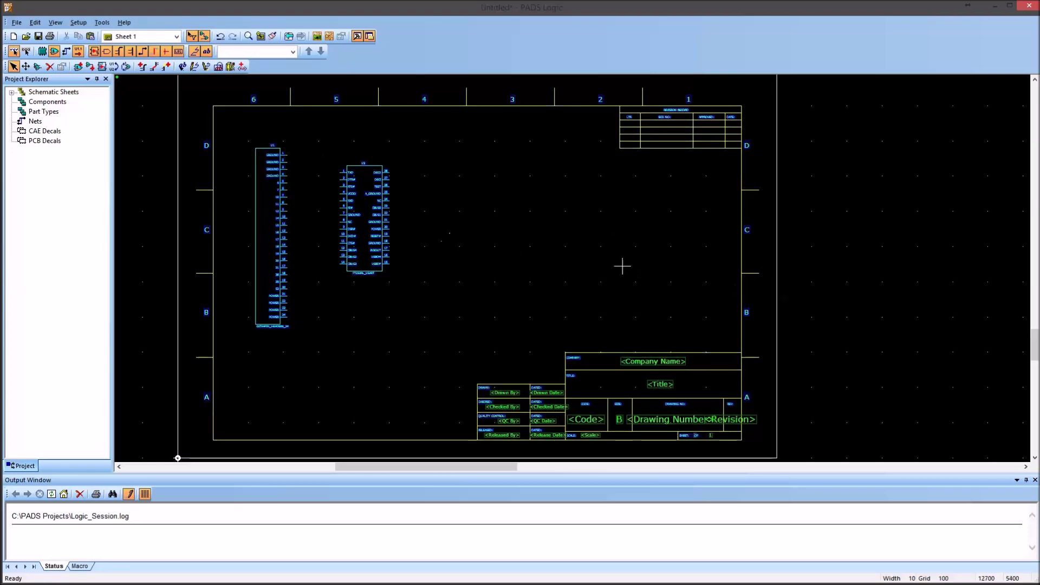
drag(623, 266, 233, 169)
drag(468, 212, 336, 82)
click(443, 220)
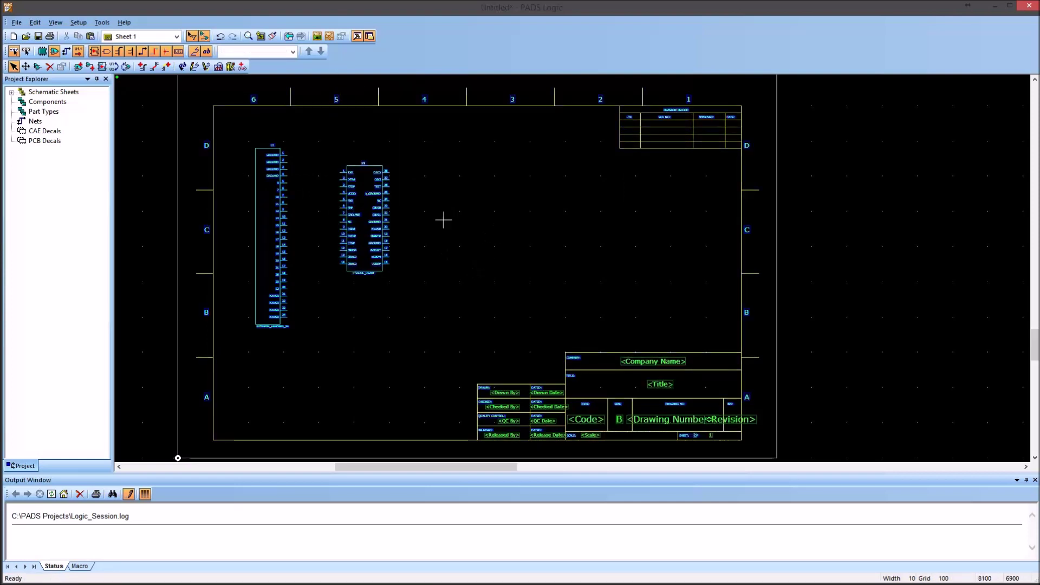
Step: Restrict selection to parts only and pick the FT232RL_USART part U2
right_click(456, 221)
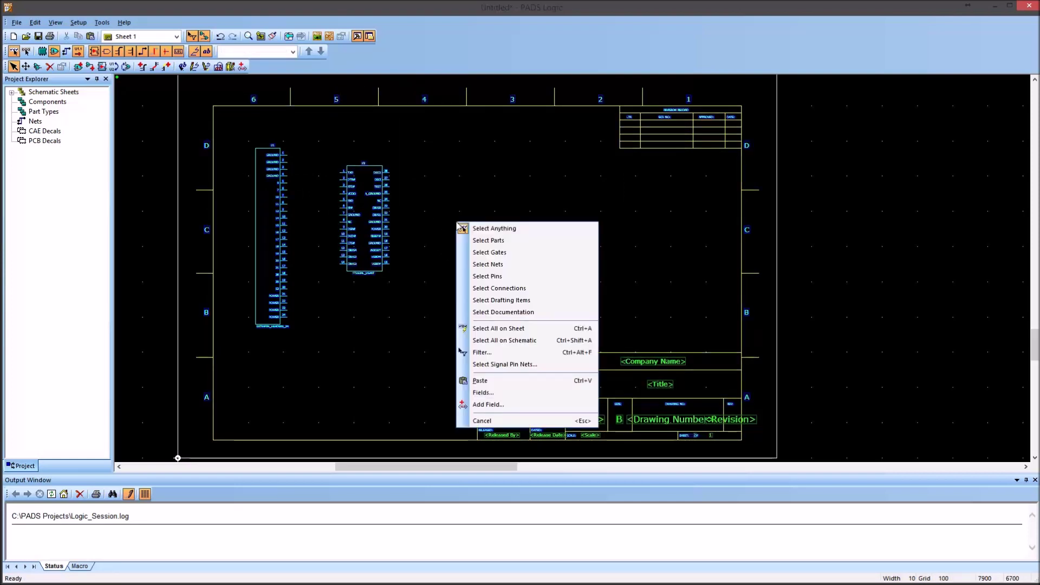
click(476, 241)
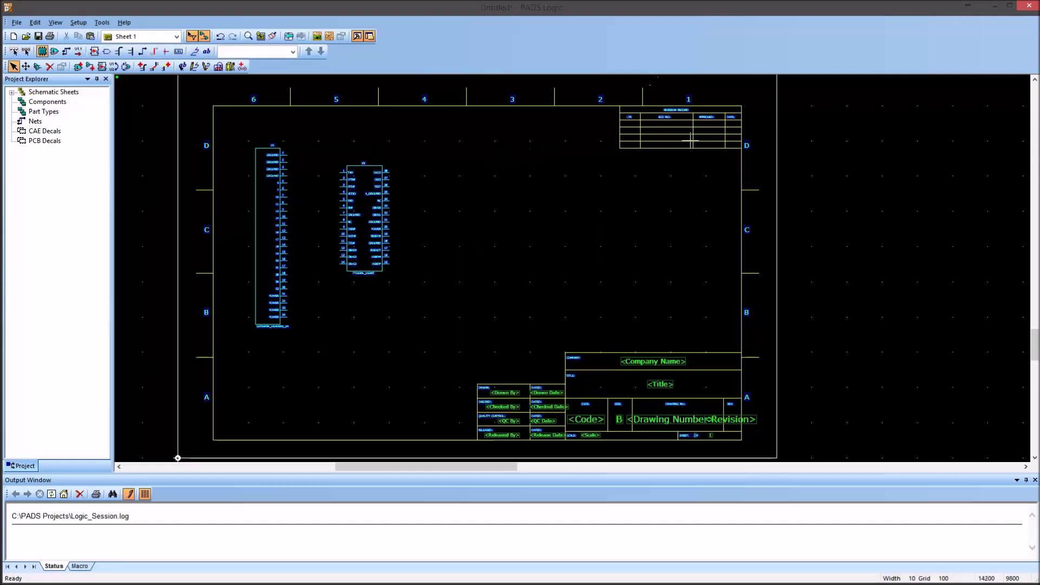
click(376, 238)
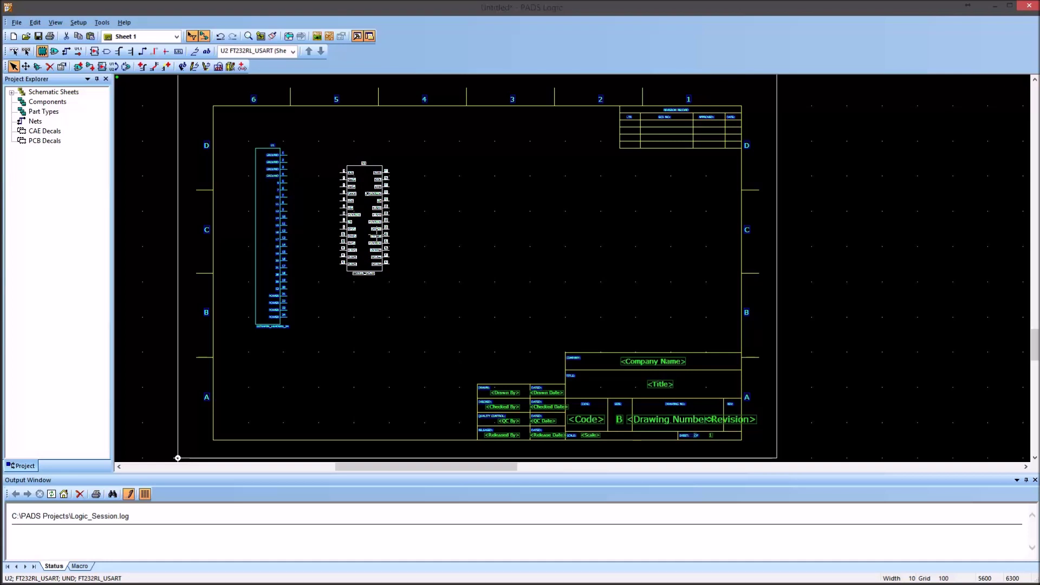
Step: Reselect U2 and show its part context menu with Attributes and Edit Part
scroll(434, 242, up, 1)
right_click(436, 243)
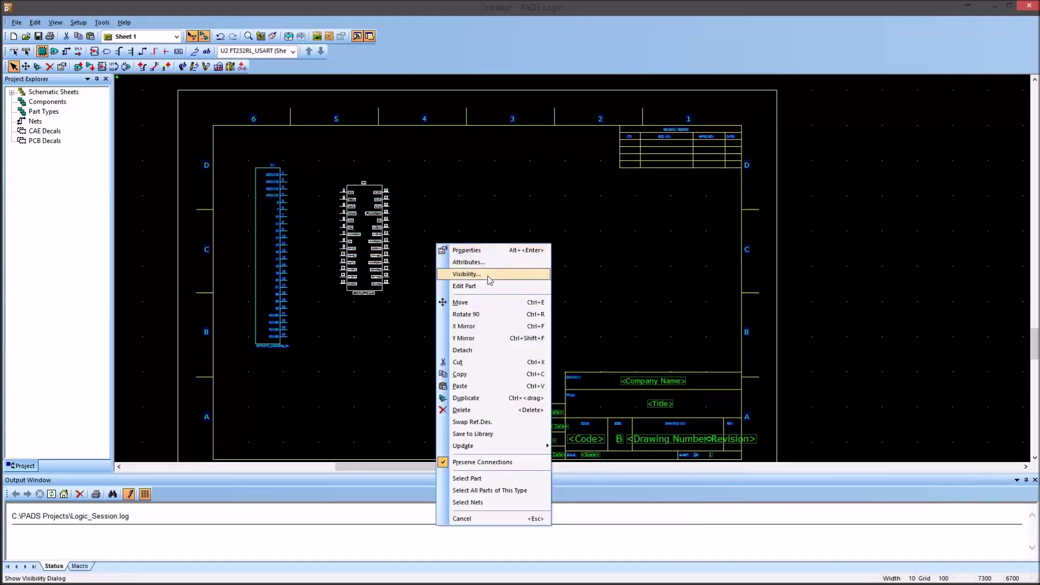
click(455, 215)
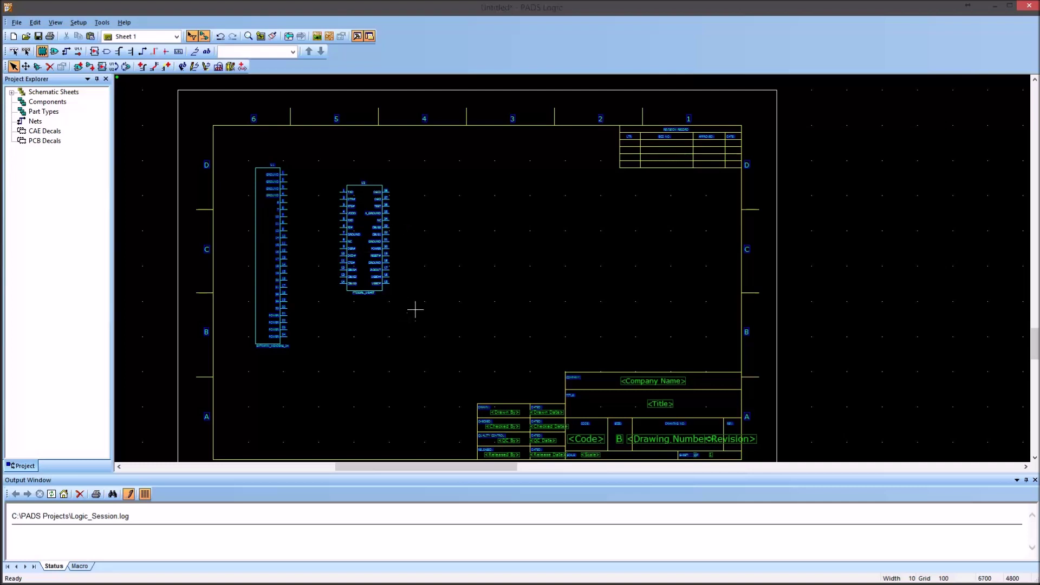
click(376, 241)
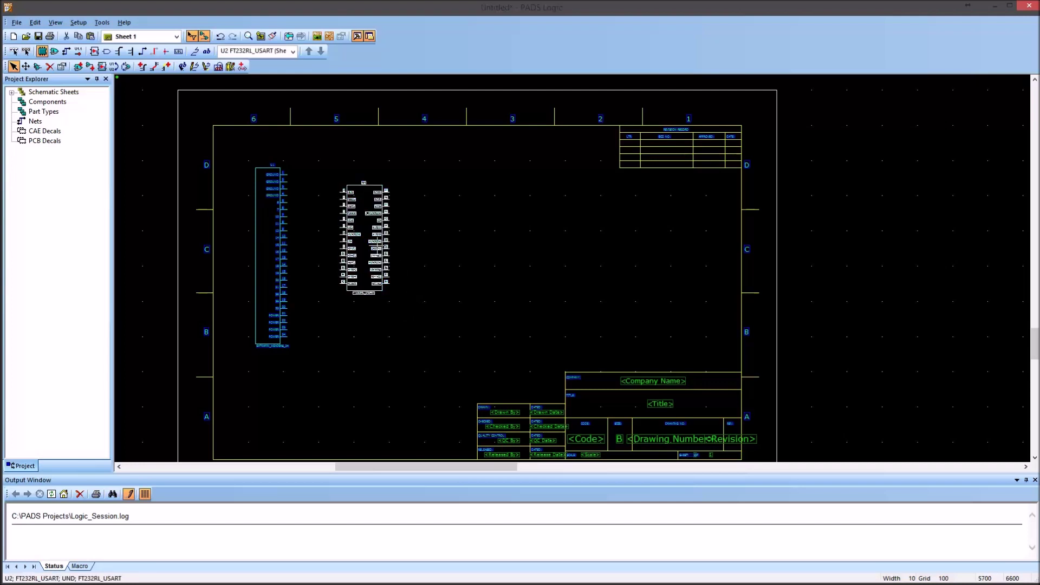
right_click(378, 247)
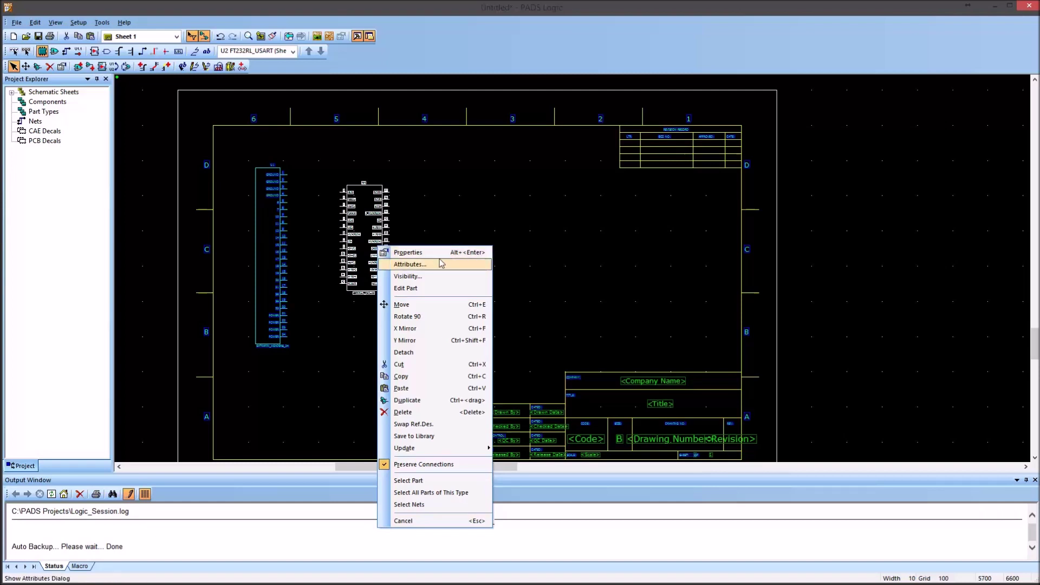